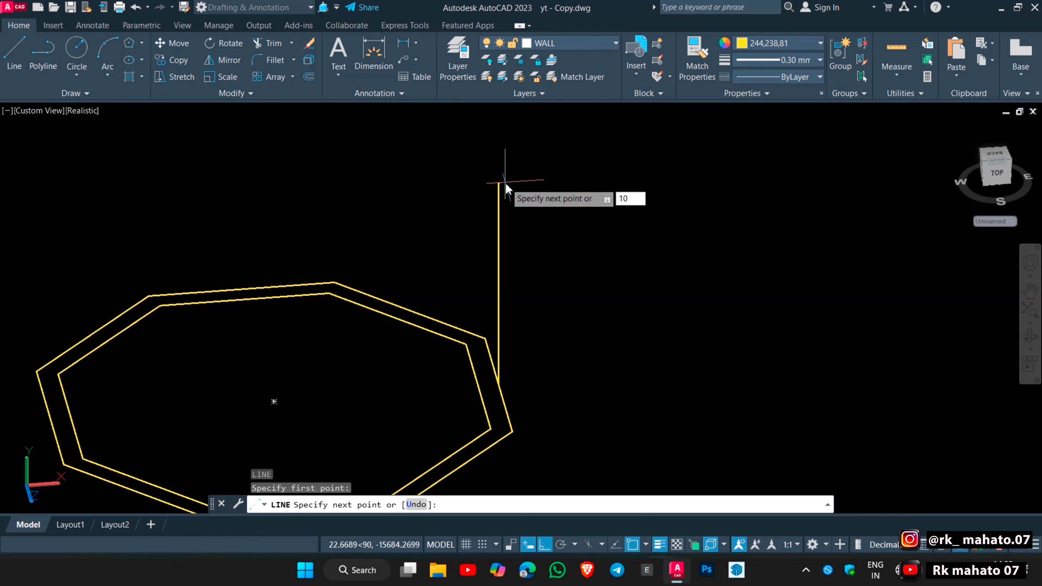
- Draw a 10-unit vertical line up from the outer octagon's edge and continue it with a 5-unit horizontal line
key(Return)
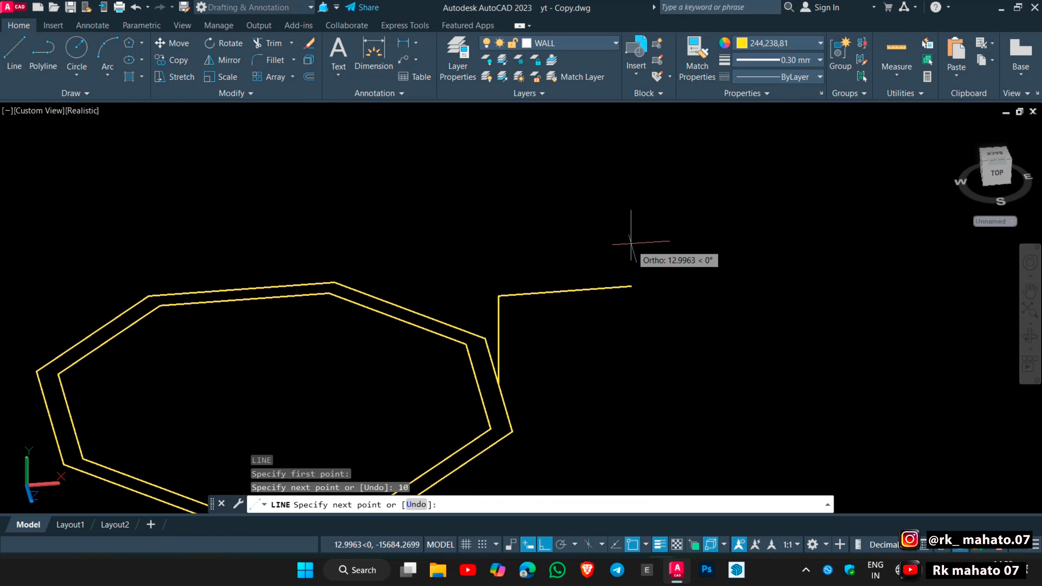
text(5)
key(Return)
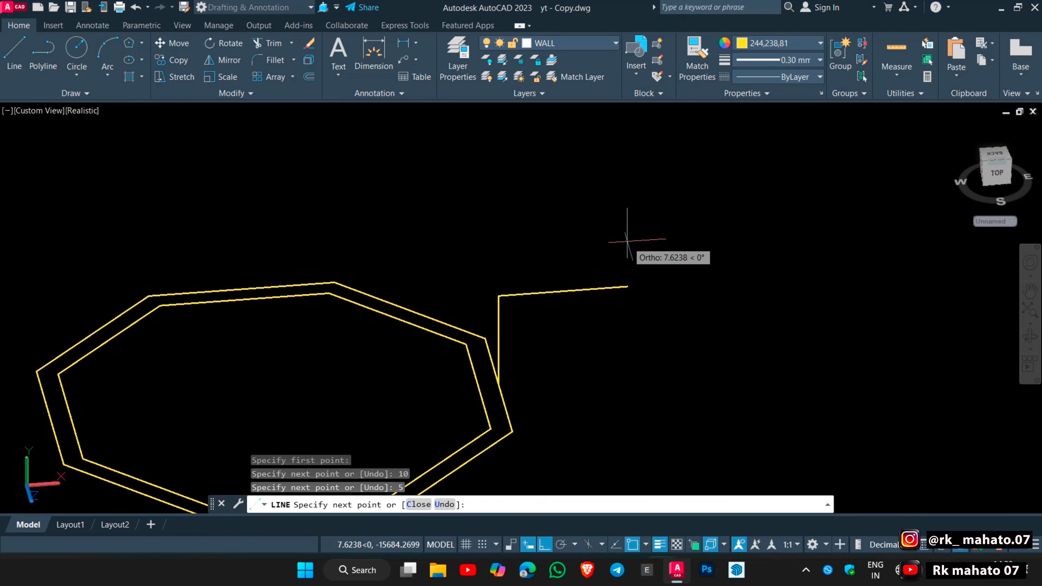
key(Escape)
- Copy the short horizontal line 19 units straight up
click(545, 294)
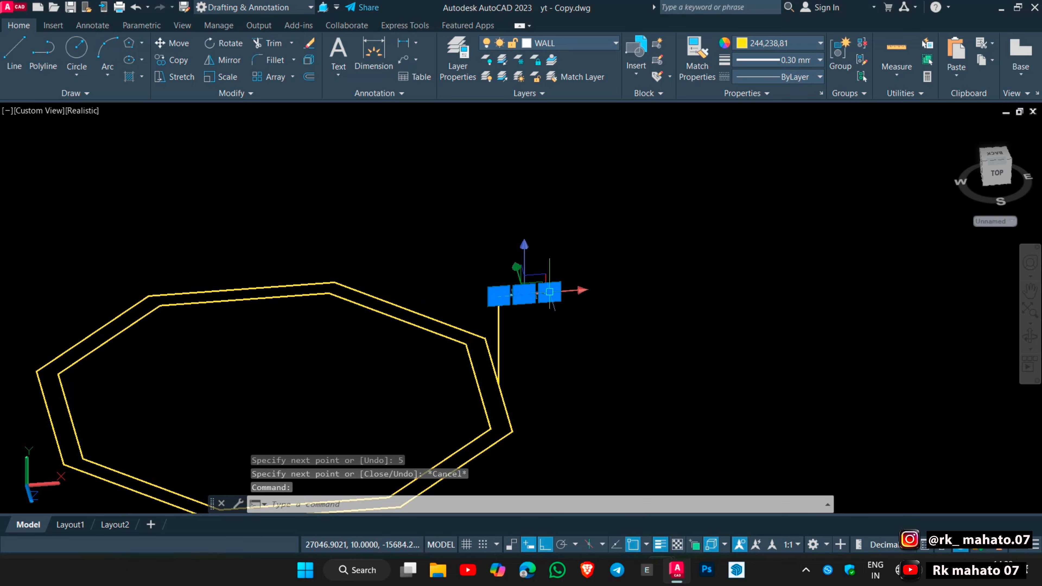
text(co)
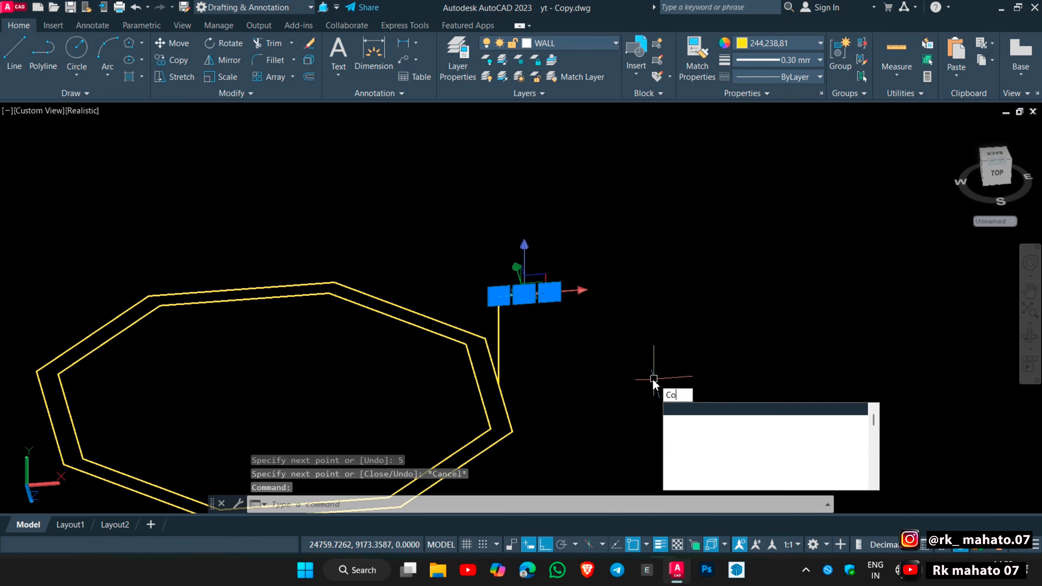
key(Return)
click(652, 377)
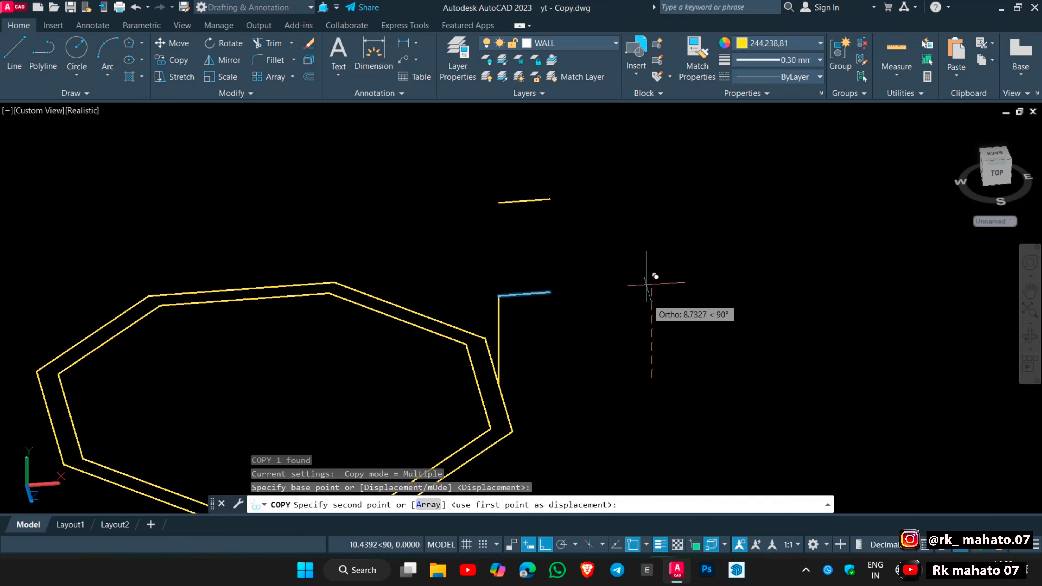
text(19)
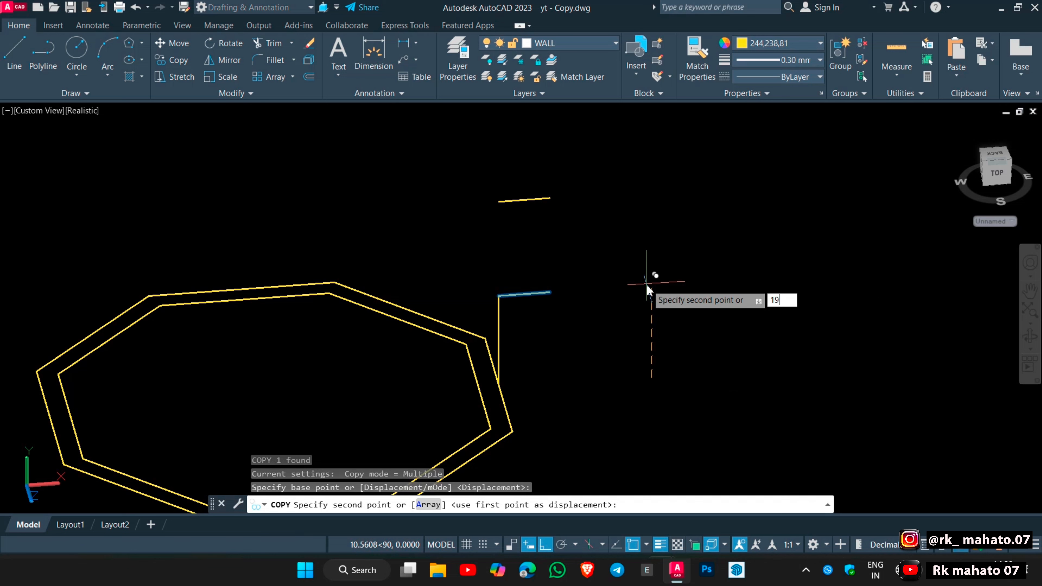
key(Return)
key(Escape)
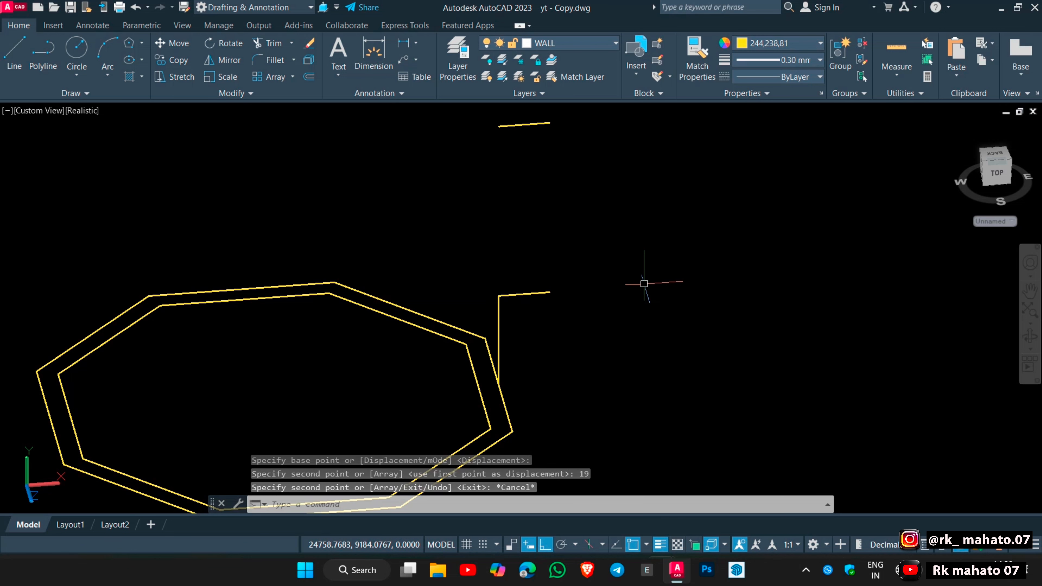
- Draw a circle of radius 11 centred on the free end of the copied horizontal line
text(c)
key(Return)
click(549, 123)
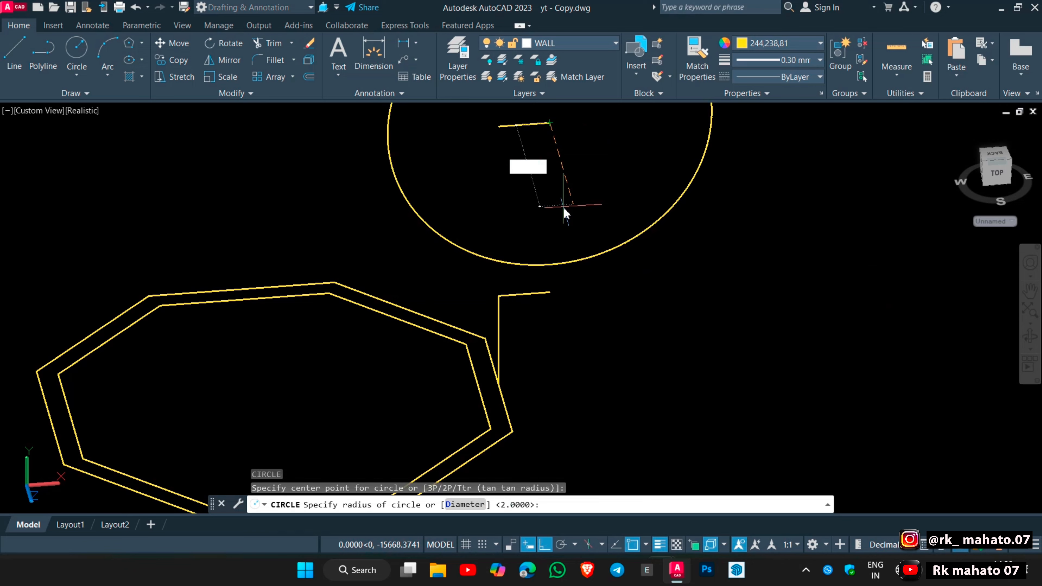
text(11)
key(Return)
middle_drag(562, 229, 548, 314)
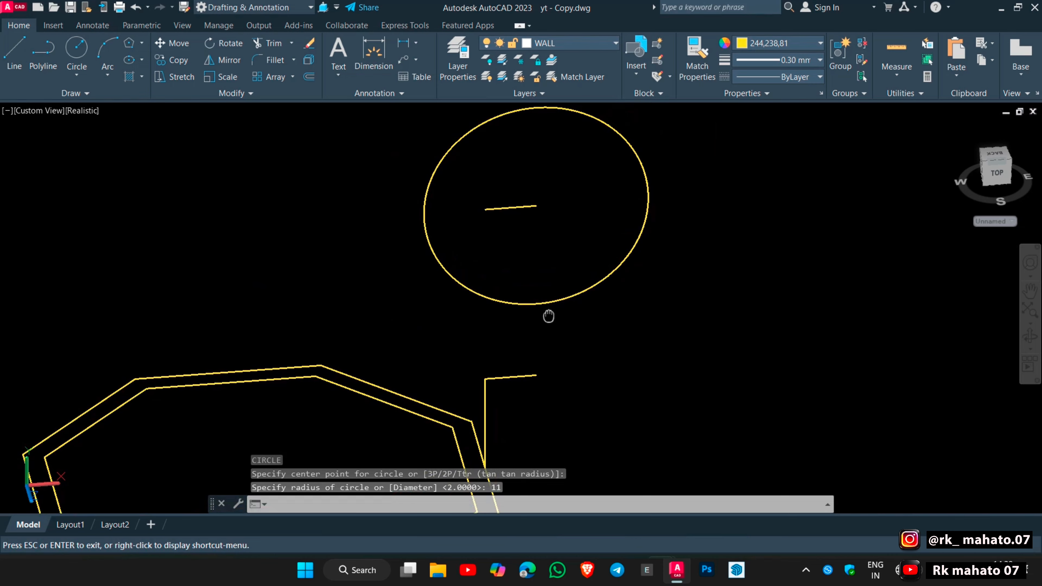
key(Escape)
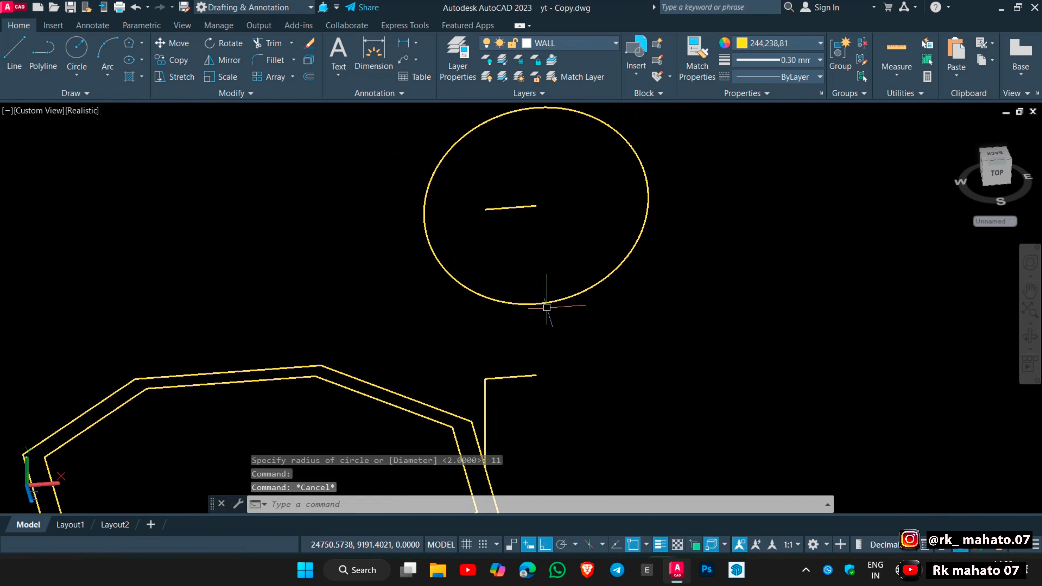
- Draw a line from the top of the vertical line, using the Tangent snap to meet the circle's lower side
text(l)
key(Return)
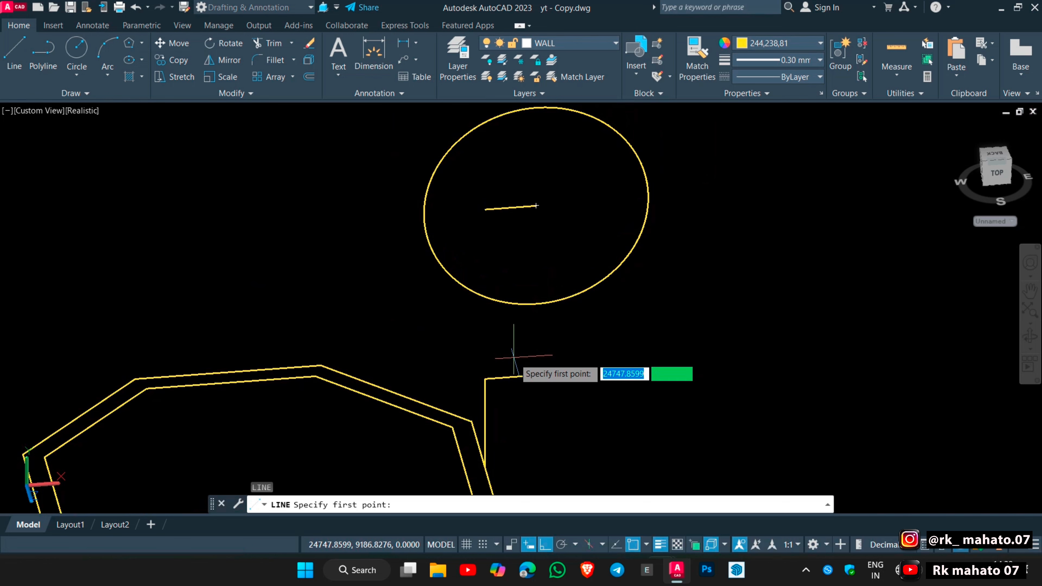
click(485, 380)
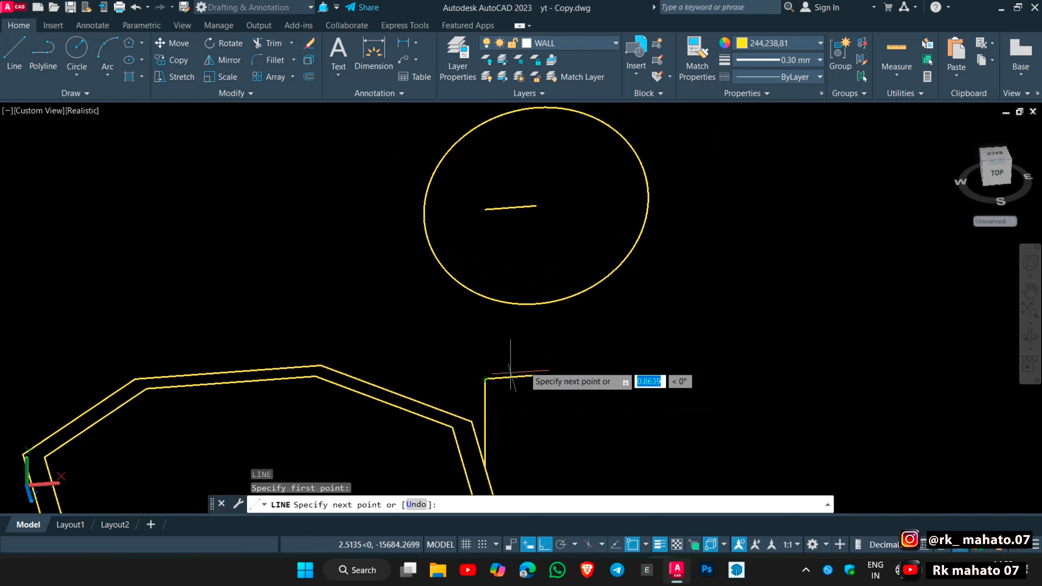
shift+right_click(604, 326)
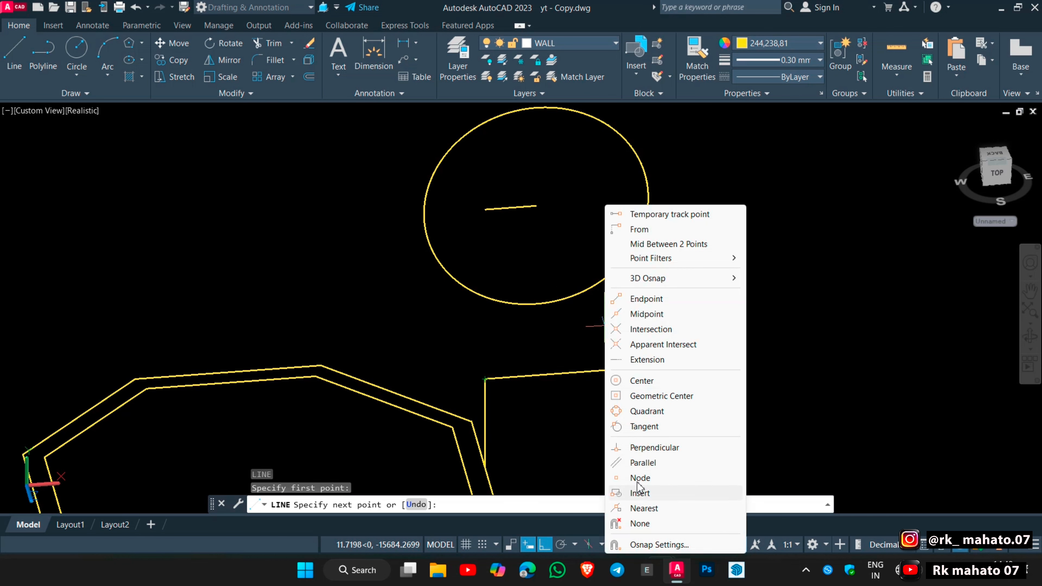
click(655, 427)
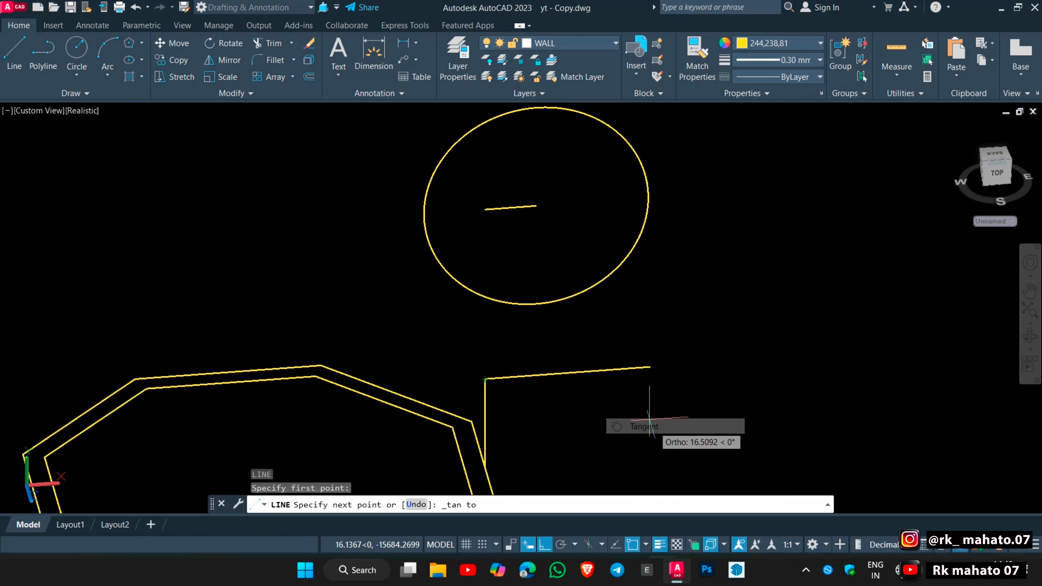
click(591, 275)
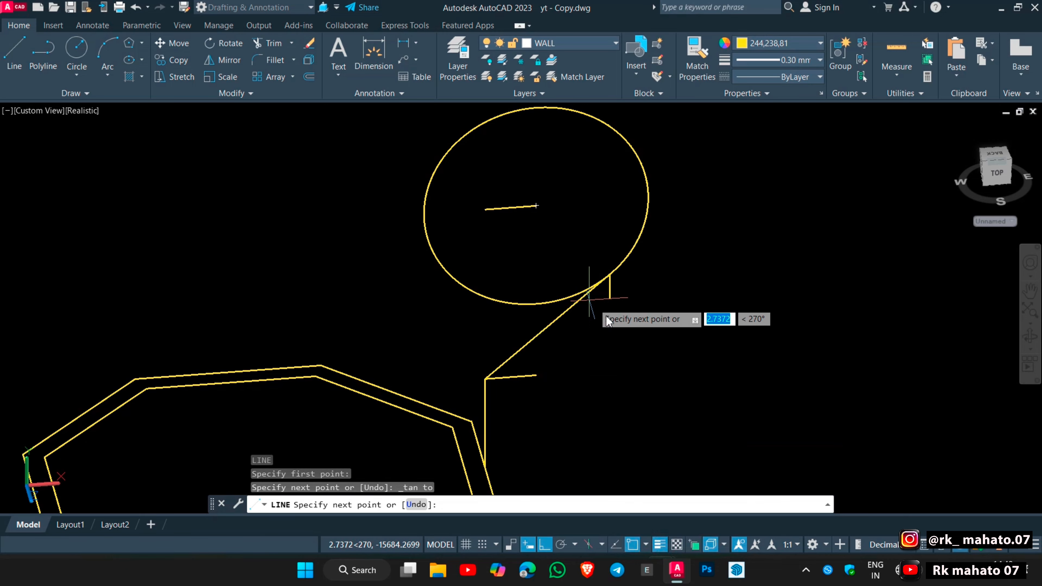
key(Escape)
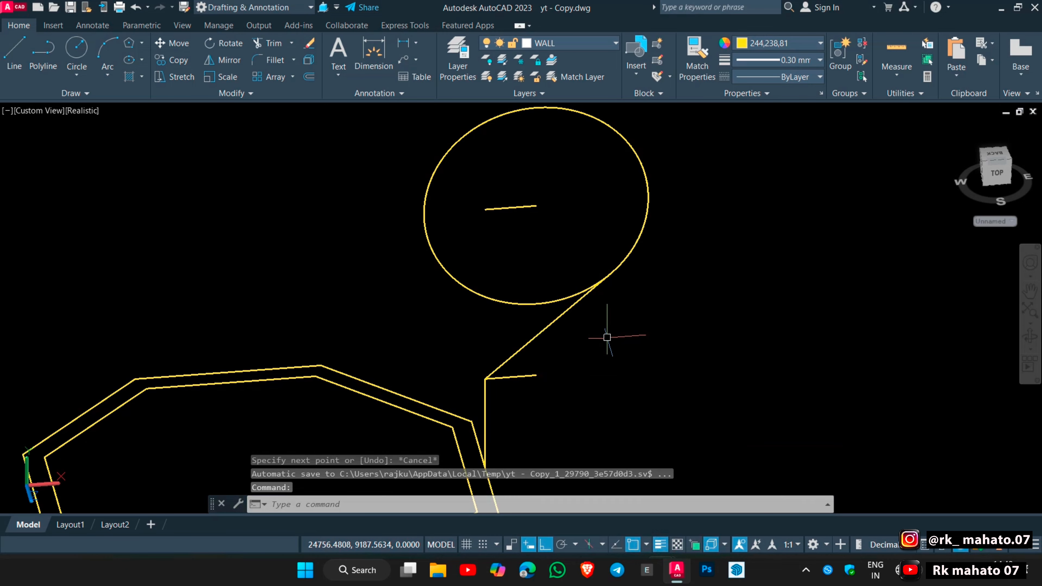
- Extend the vertical line upward through the circle to its far edge, using the circle as the boundary
text(ex)
key(Return)
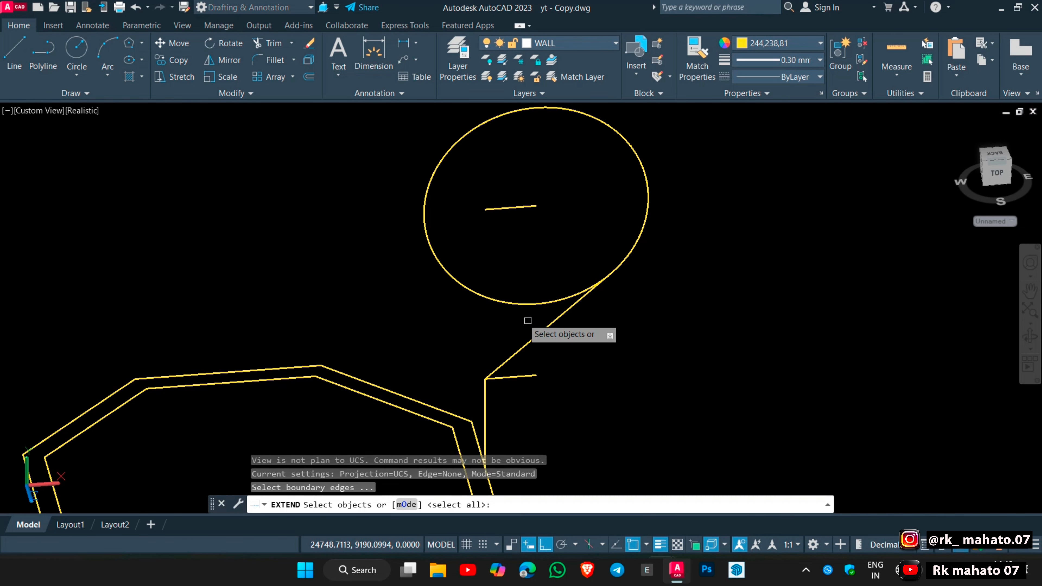
click(495, 299)
key(Return)
click(486, 393)
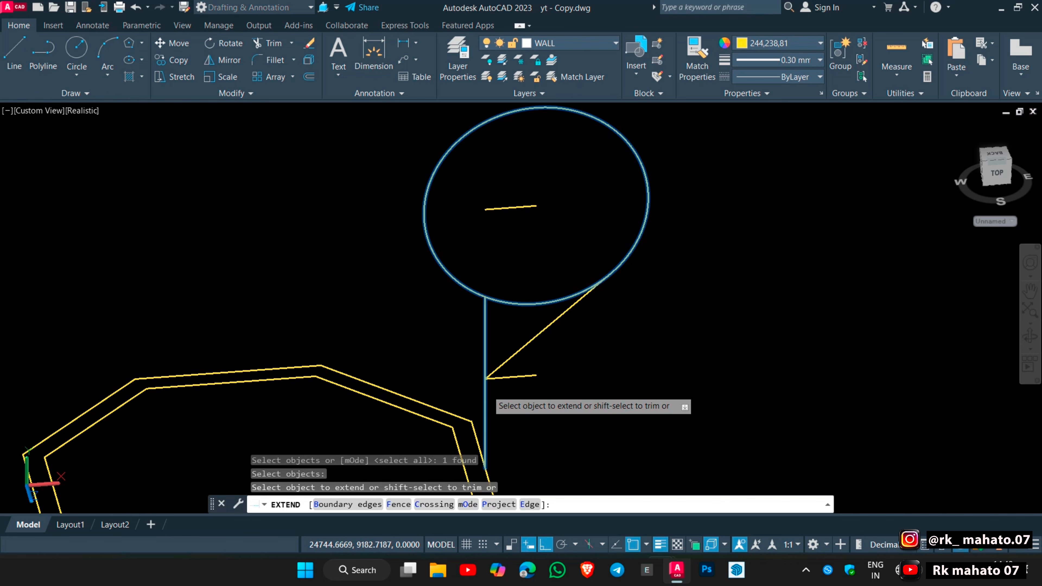
key(Escape)
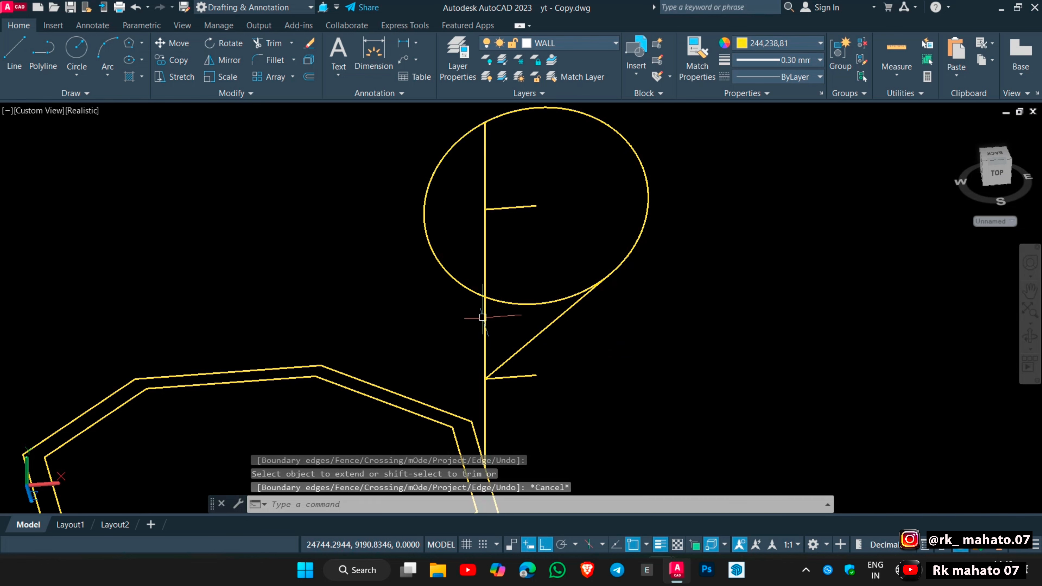
- Try to trim the circle portion outside the vertical line with all objects as cutting edges
text(tr)
key(Return)
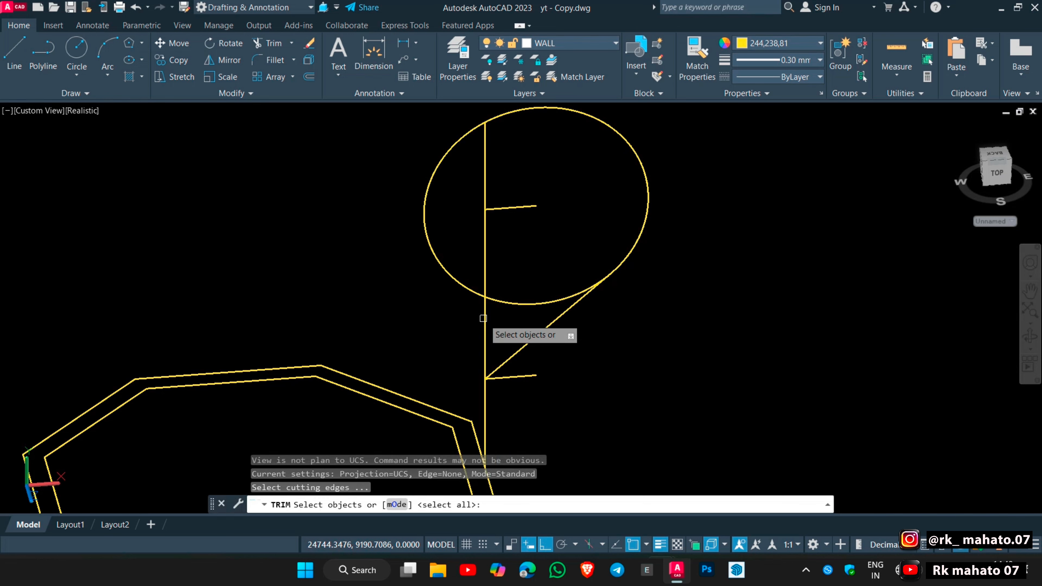
key(Return)
click(477, 287)
click(463, 302)
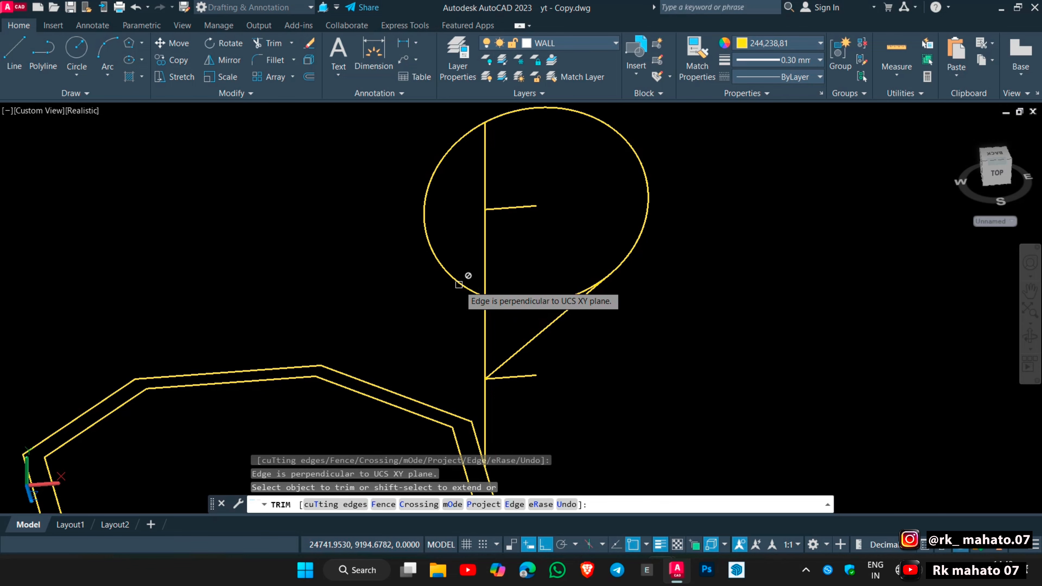
shift+middle_drag(469, 276, 476, 323)
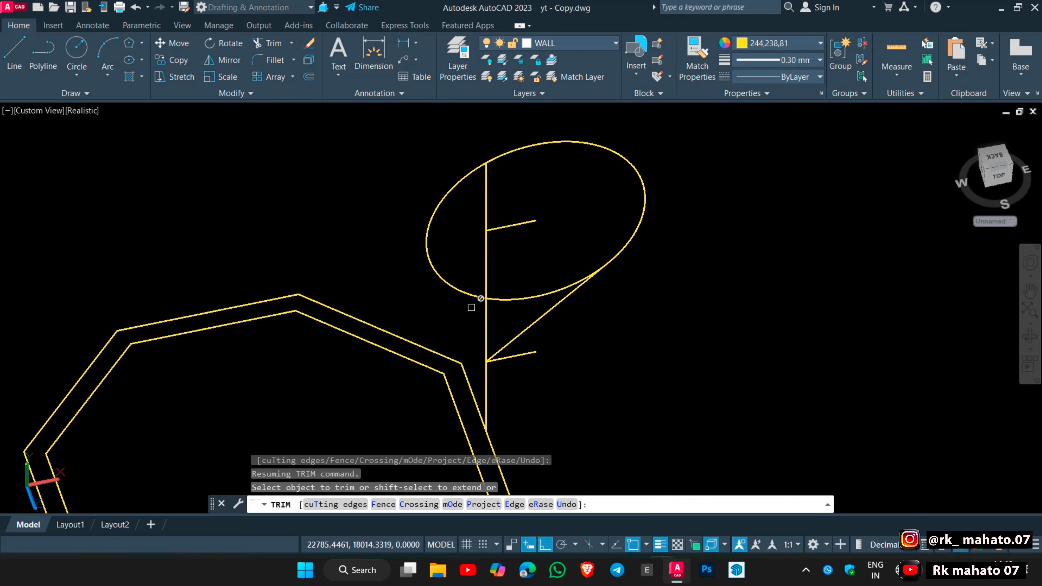
scroll(467, 298, up, 5)
scroll(465, 349, down, 3)
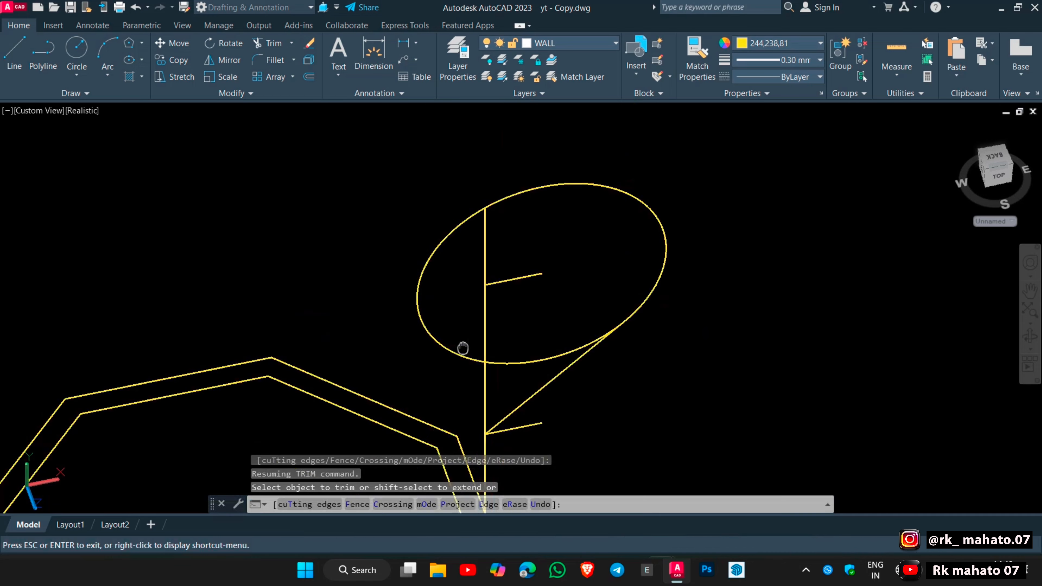
- Retry trimming the outer part of the circle with all objects as cutting edges, picking several places along it
key(Escape)
key(Return)
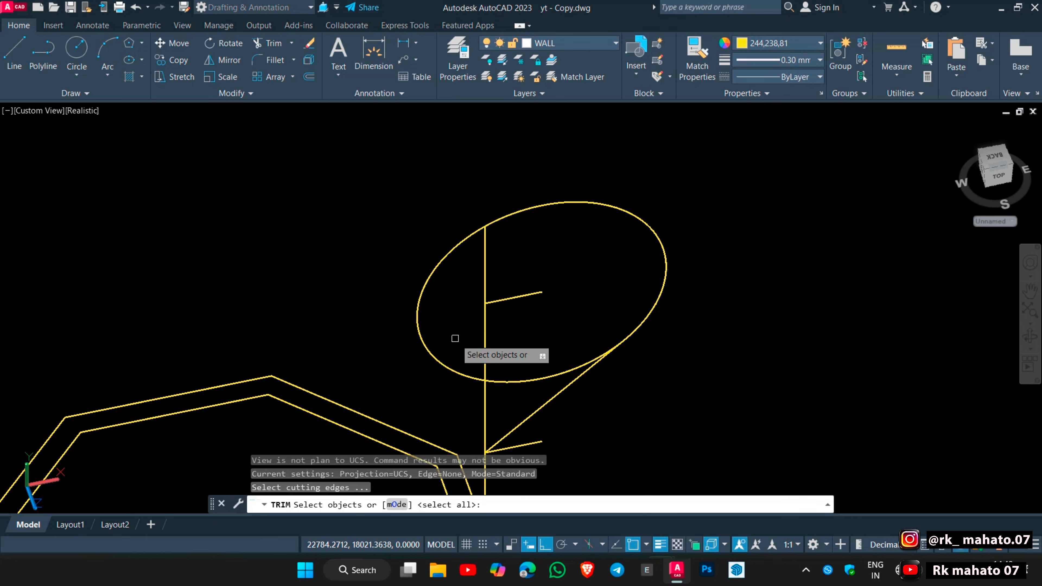
key(Return)
click(454, 337)
click(416, 357)
scroll(425, 333, up, 2)
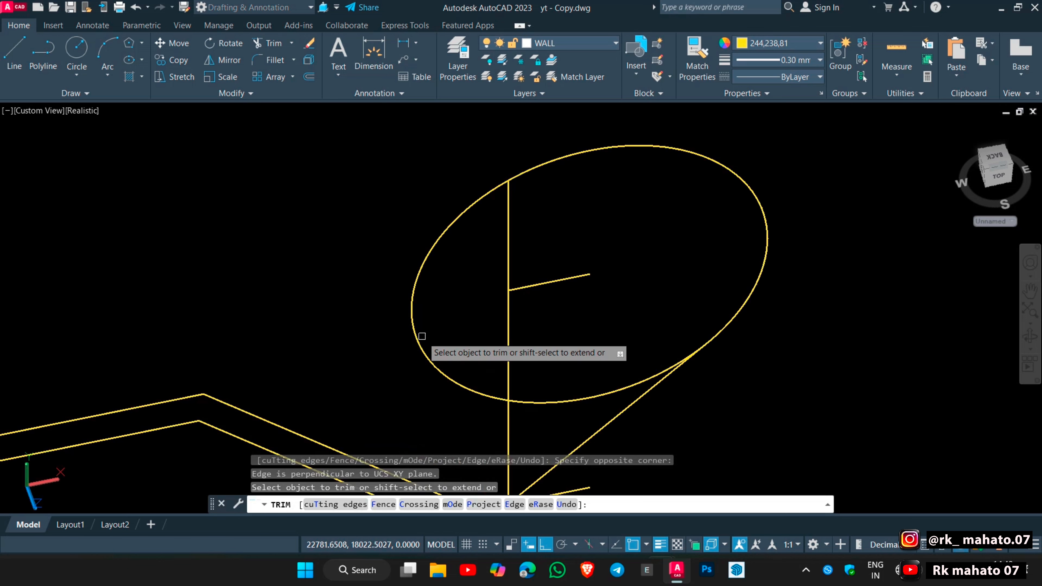
click(423, 333)
click(420, 328)
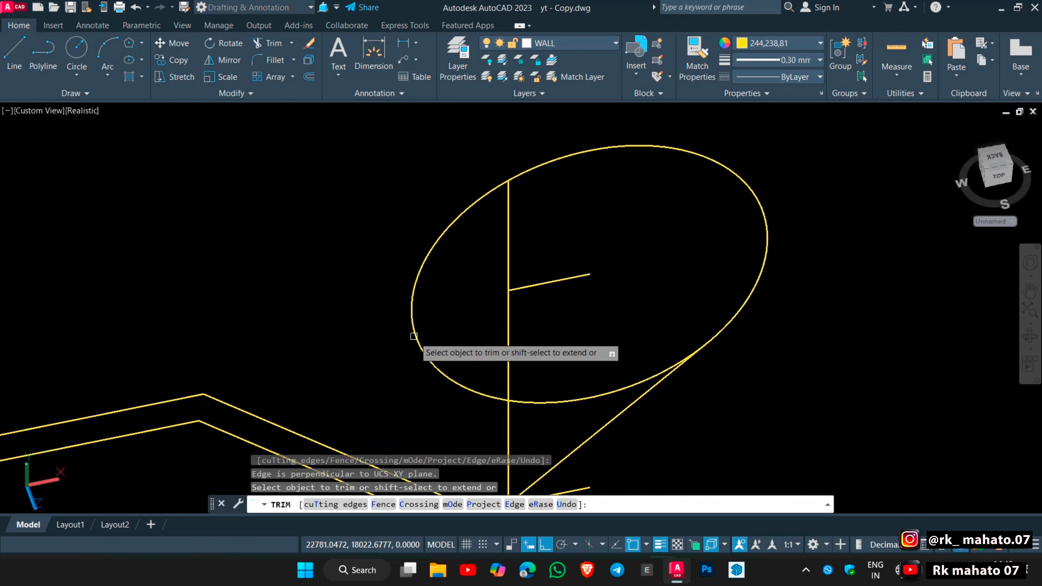
key(Escape)
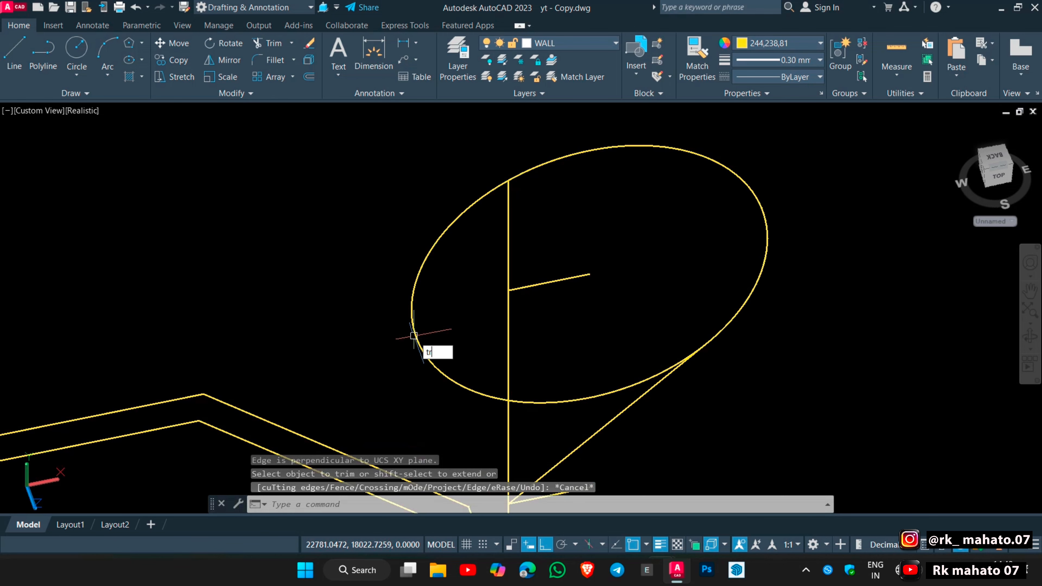
- Trim the circle portion outside the vertical line, using only the vertical line as the cutting edge
text(tr)
key(Return)
click(509, 303)
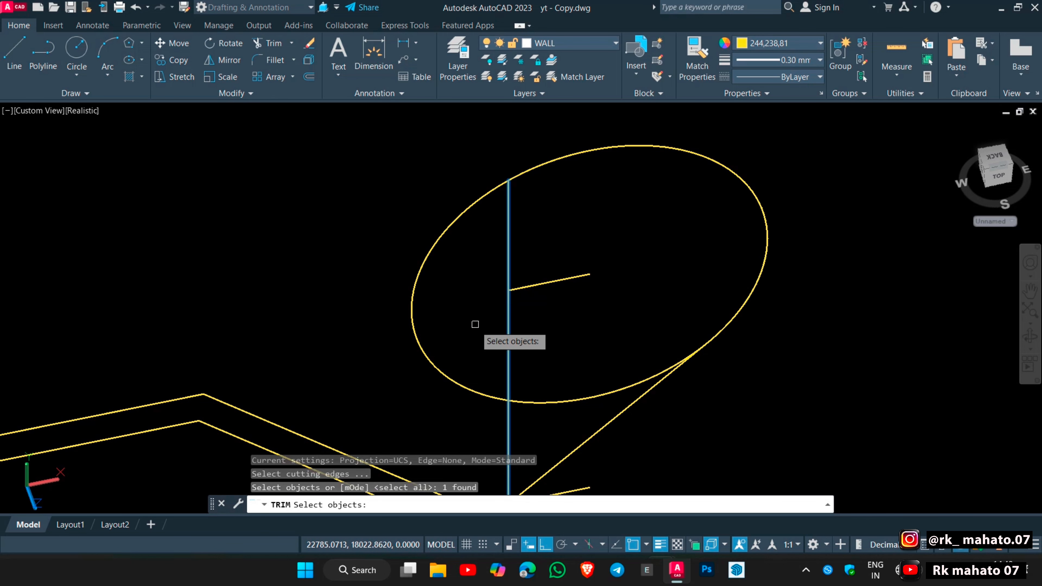
key(Return)
click(424, 356)
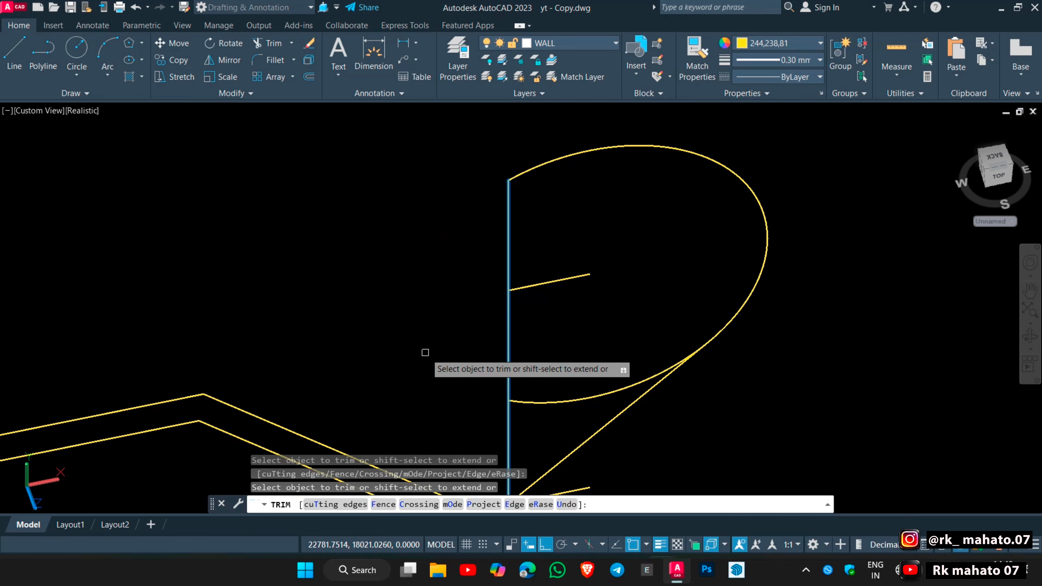
middle_drag(541, 379, 521, 337)
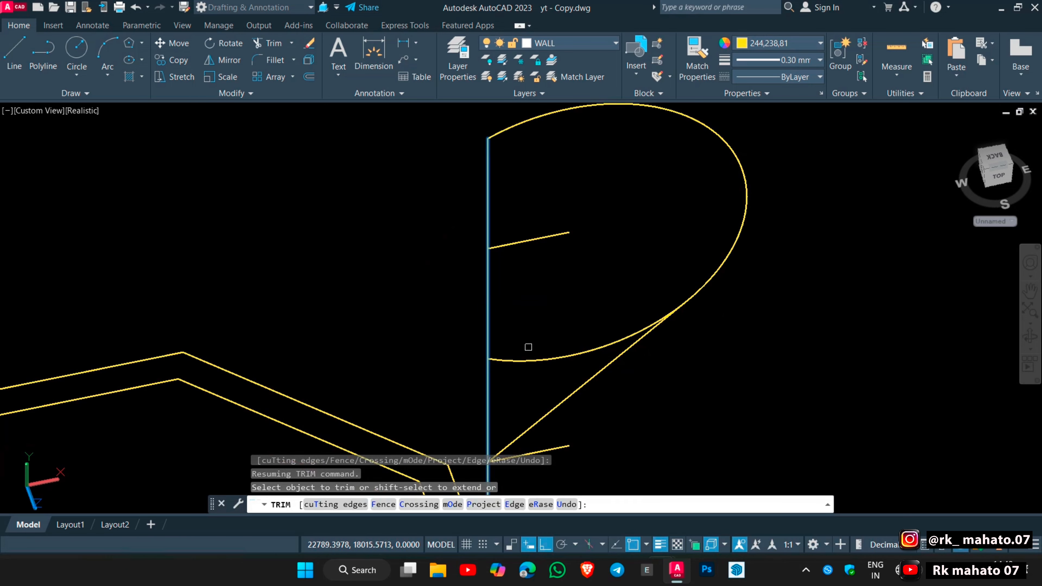
key(ctrl+z)
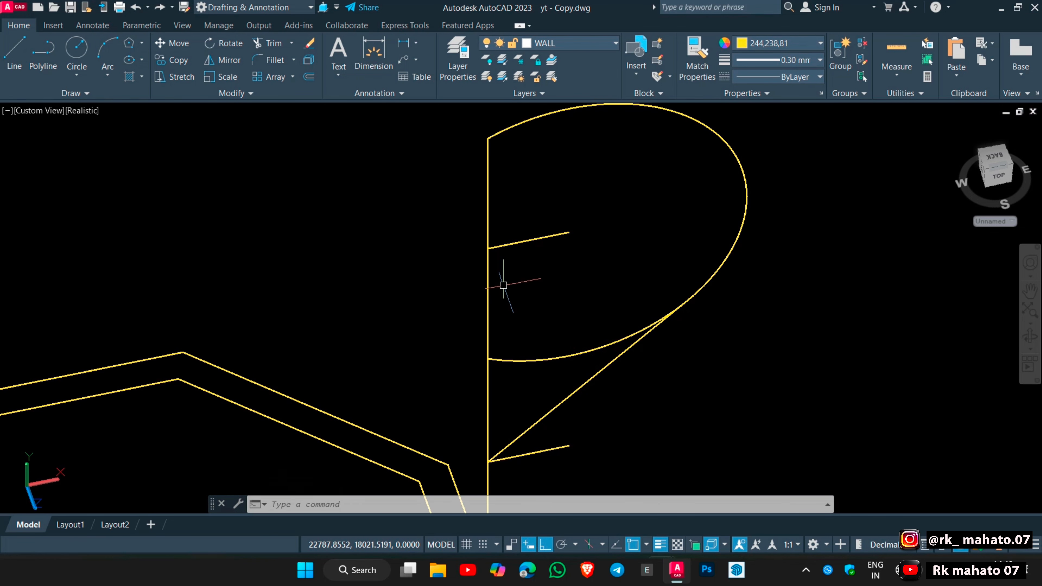
text(r)
key(Return)
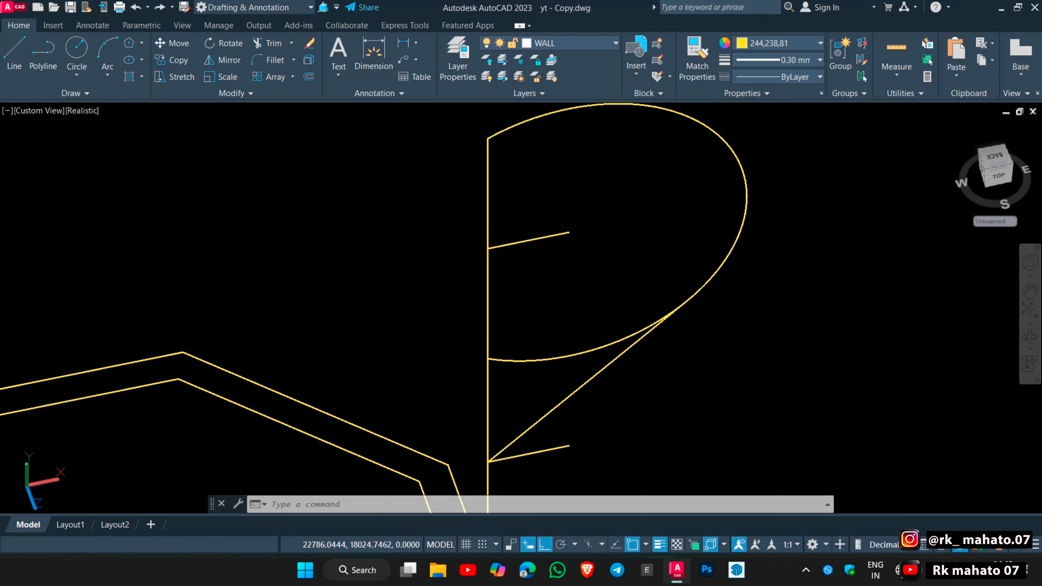
click(526, 360)
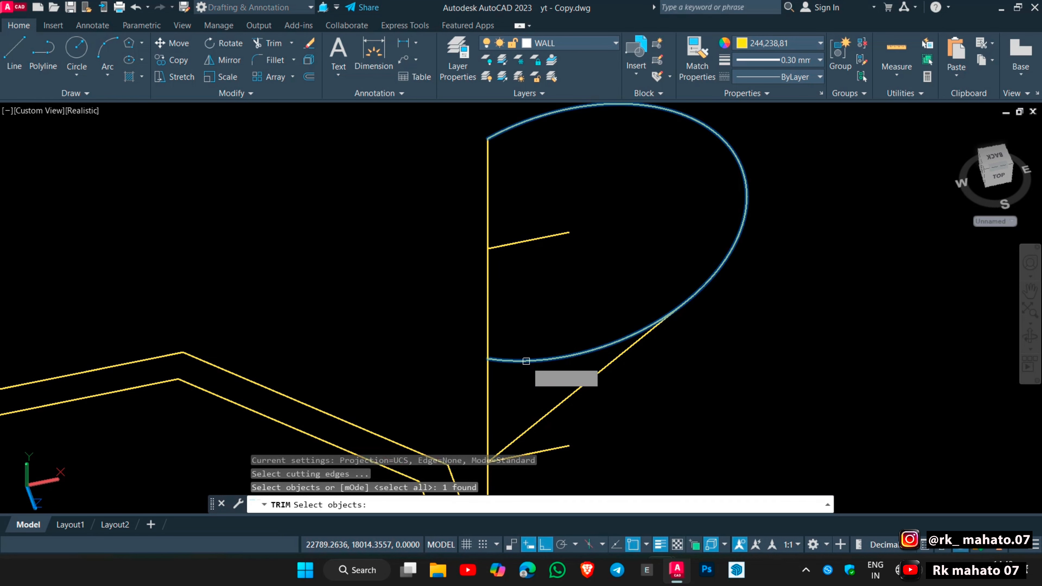
key(Return)
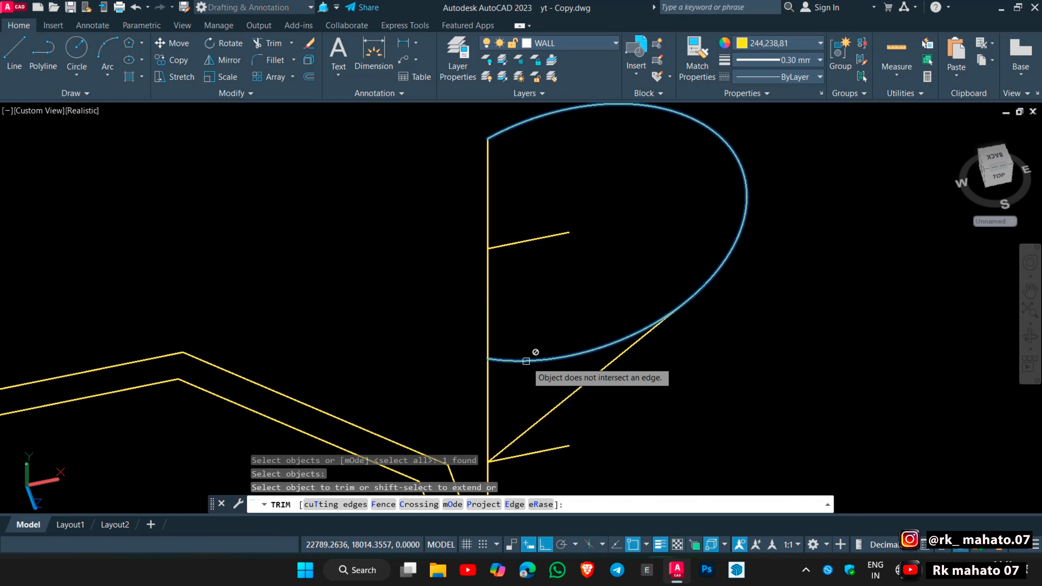
key(Escape)
- Trim the lower part of the arc back to its meeting point with the slanted line, using the slanted line as cutting edge
key(Return)
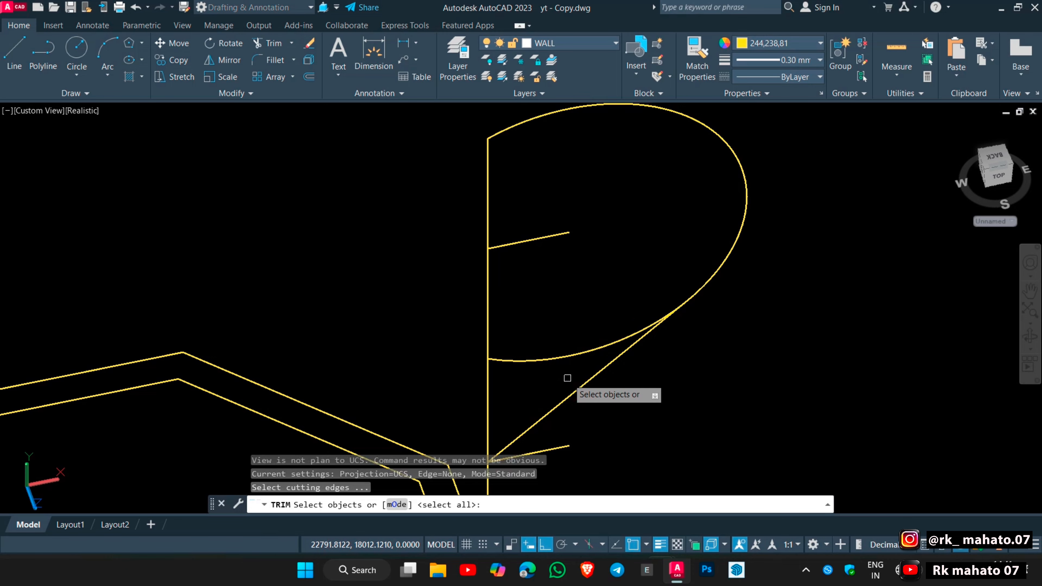
click(580, 387)
key(Return)
click(552, 355)
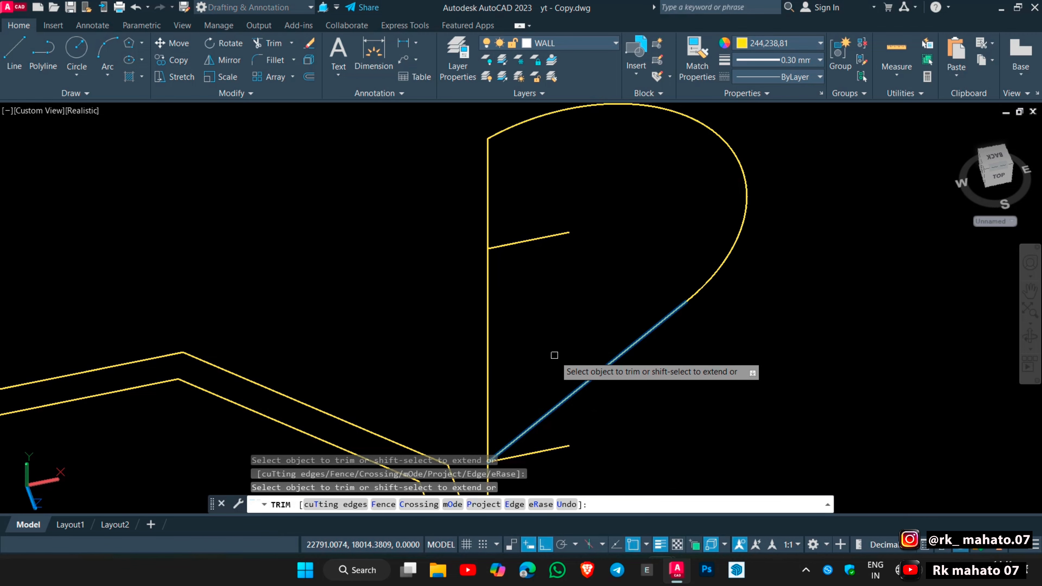
key(Escape)
- Erase the short line that starts on the vertical line inside the arc
click(553, 221)
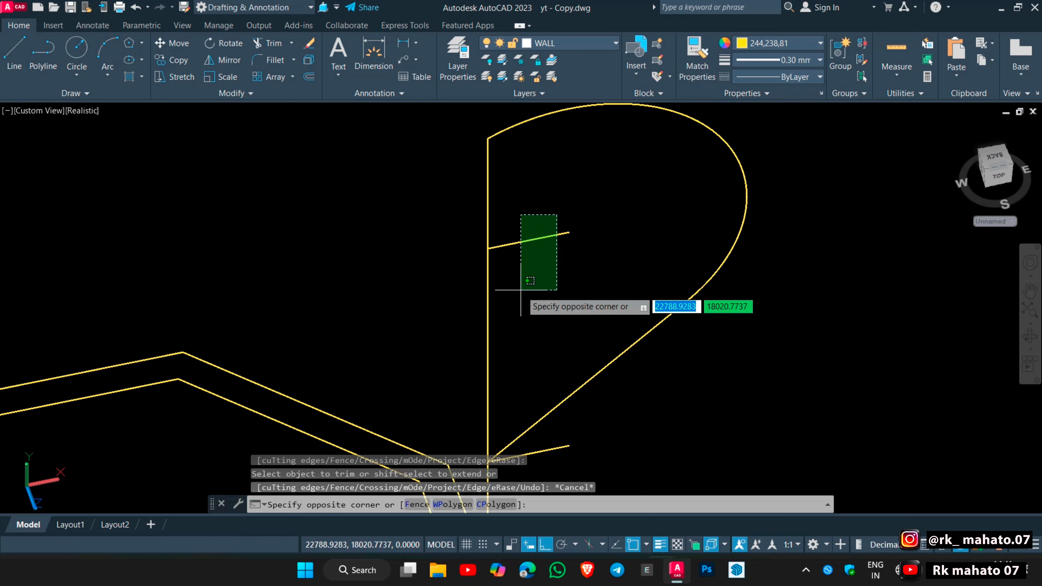
click(530, 302)
text(E)
key(Return)
key(Escape)
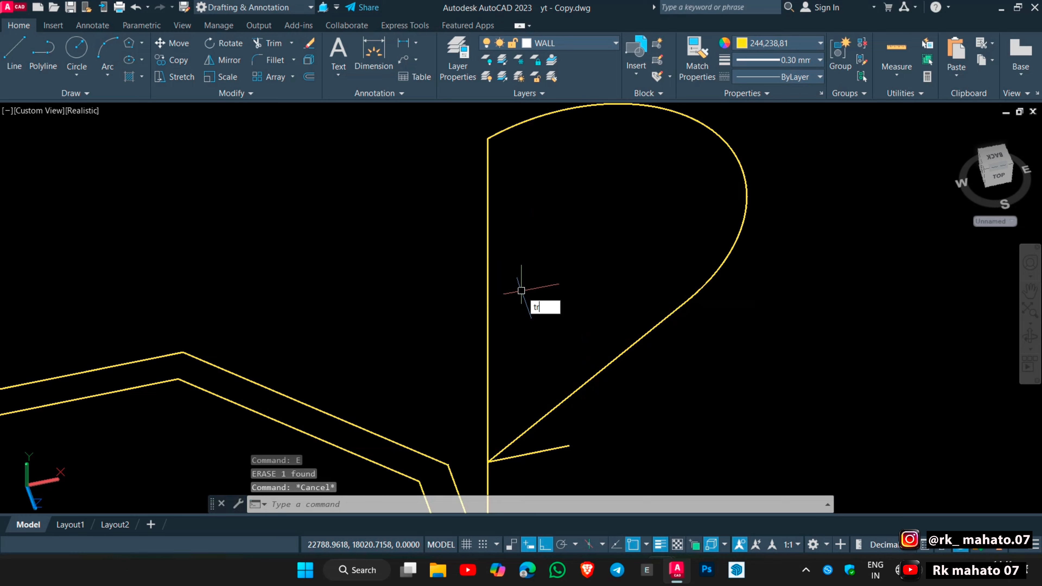
- Trim away the part of the vertical line above the slanted line's lower end, using the slanted line as cutting edge
text(tr)
key(Return)
click(546, 416)
key(Return)
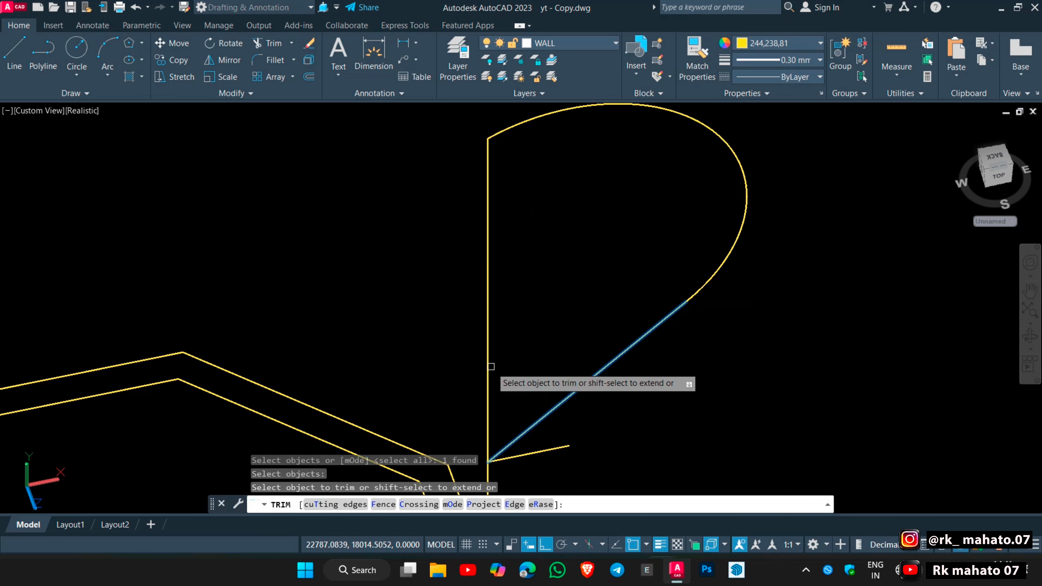
click(491, 366)
scroll(552, 270, down, 4)
scroll(560, 327, up, 2)
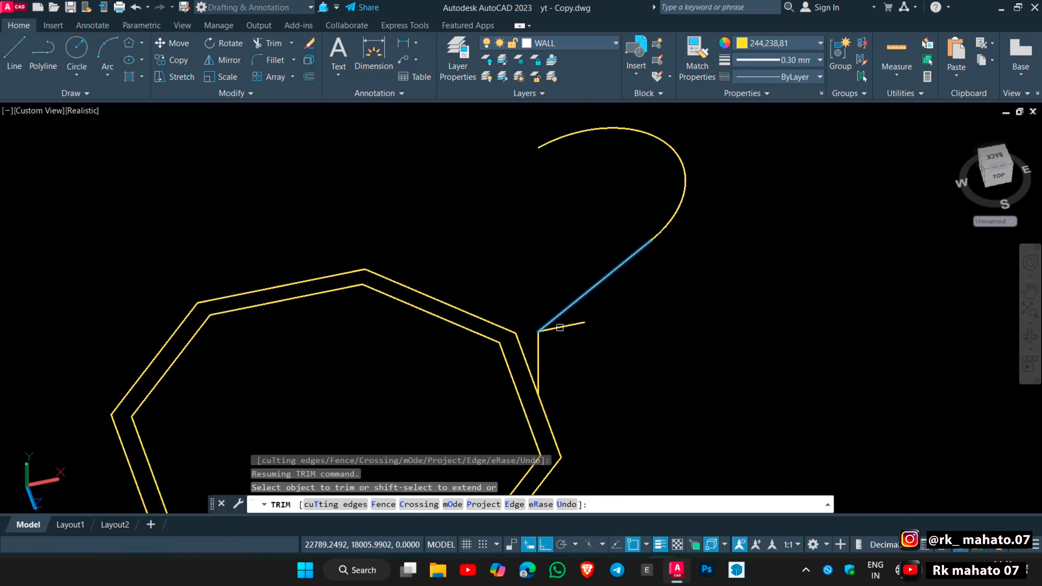
scroll(560, 327, up, 2)
key(Escape)
- Erase the short line at the lower end of the slanted line
click(501, 303)
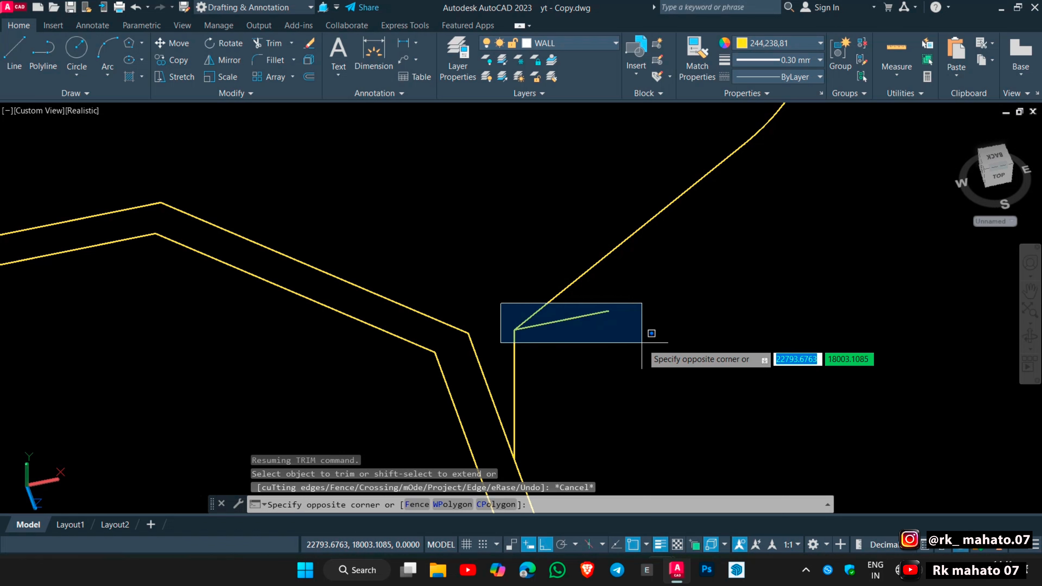
click(642, 343)
text(E)
key(Return)
scroll(631, 354, down, 3)
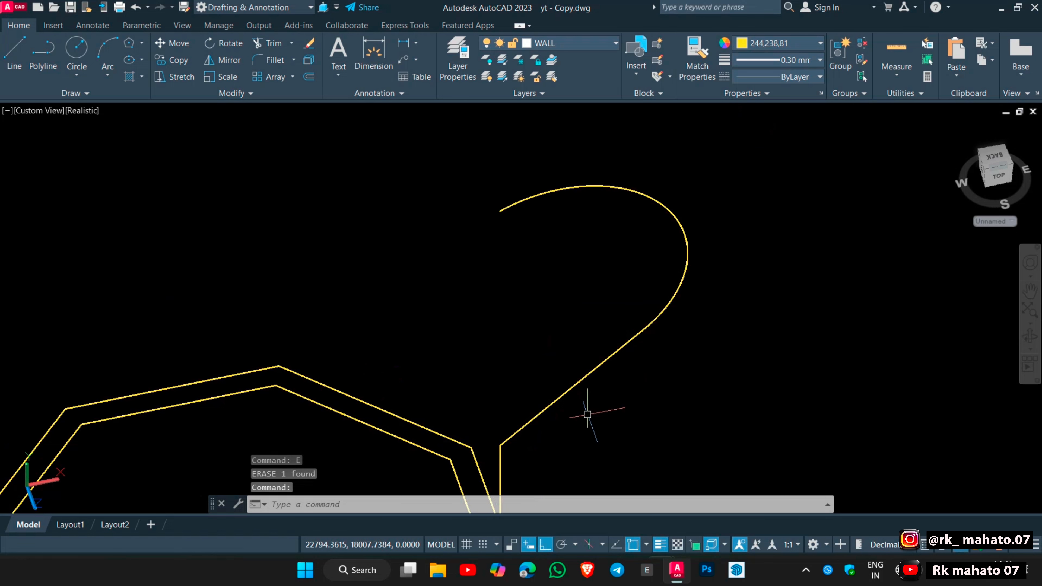
- Join the arc and the slanted line into one polyline
click(706, 153)
click(537, 435)
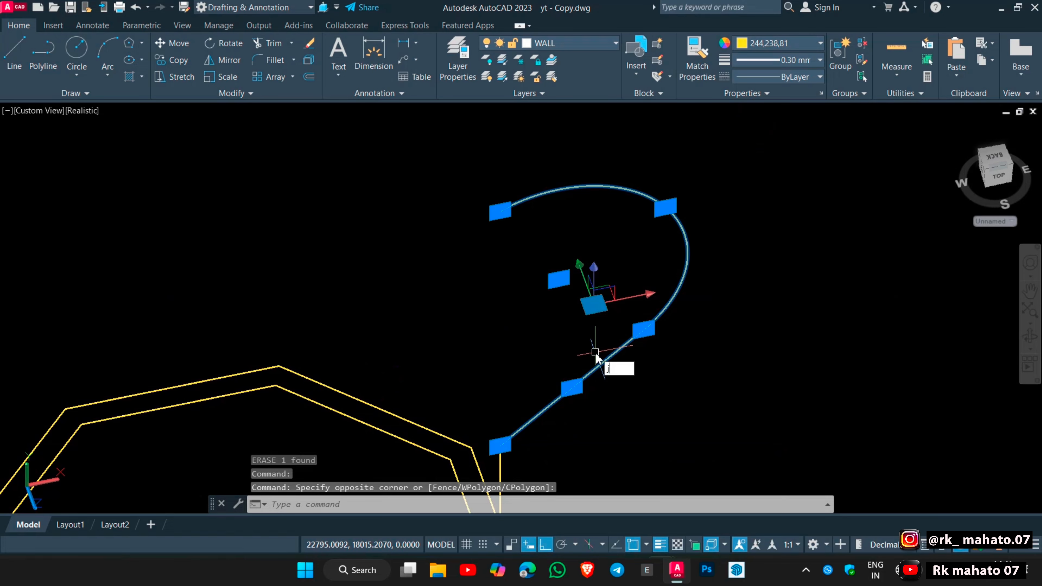
key(Return)
key(Escape)
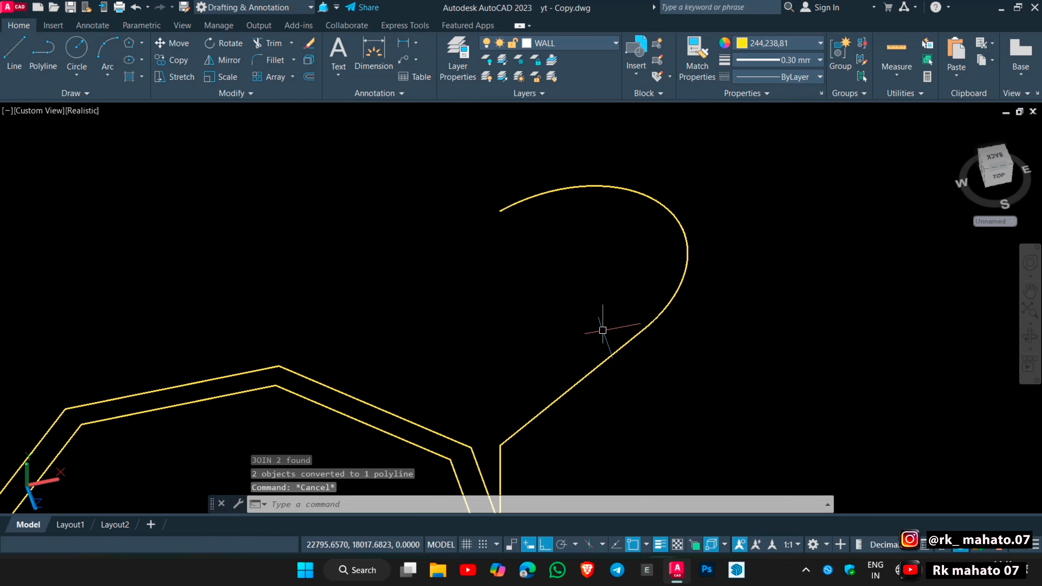
- Explode the outer octagon polyline into separate segments
scroll(604, 329, down, 1)
middle_drag(604, 329, 637, 259)
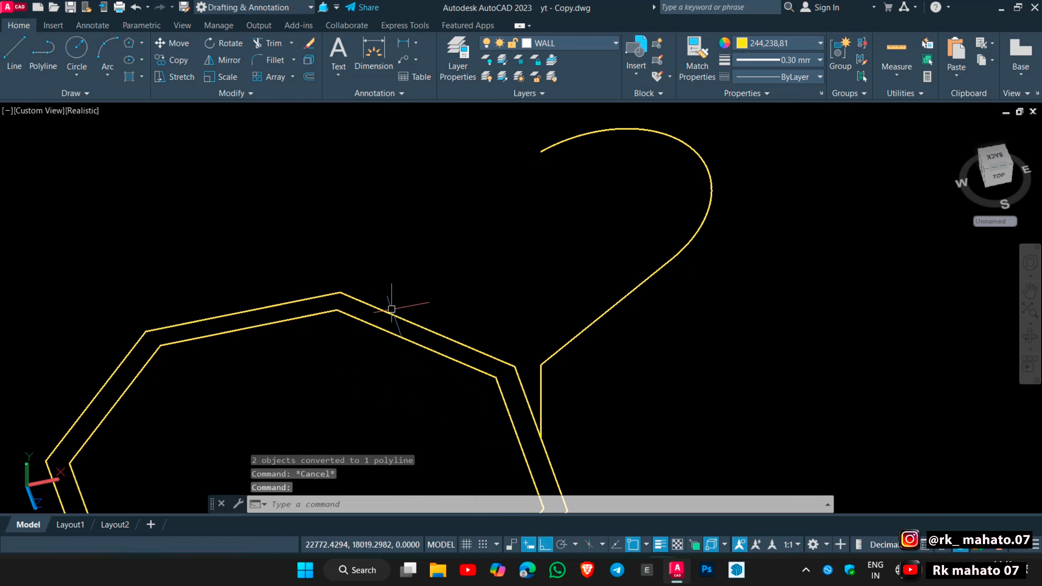
middle_drag(466, 358, 495, 307)
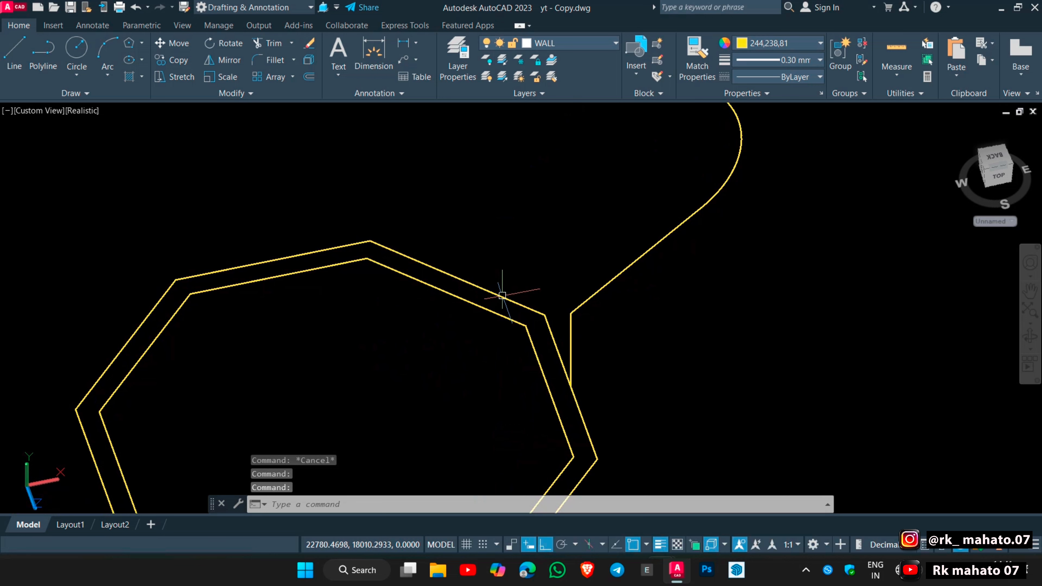
click(502, 295)
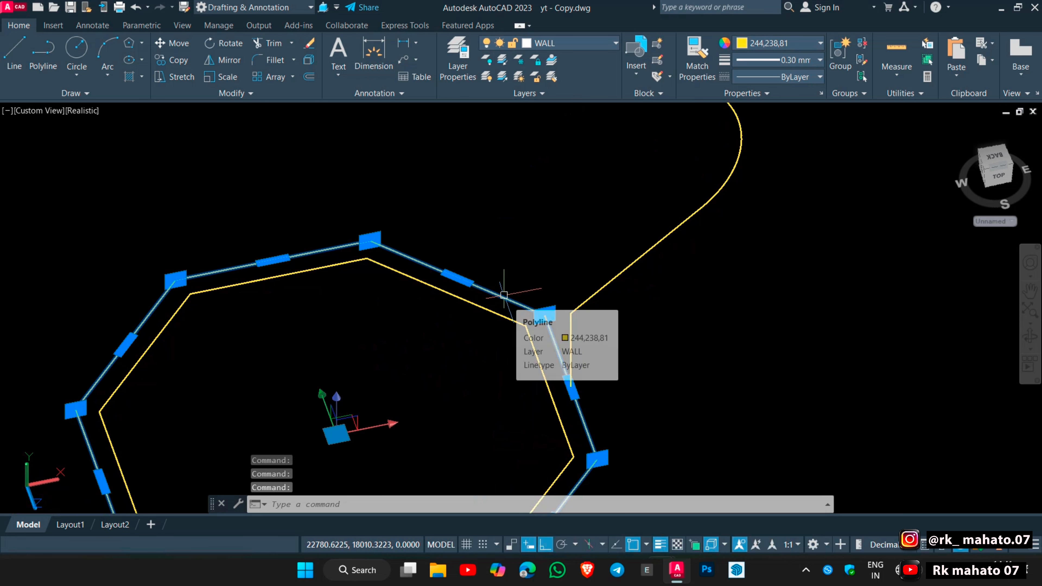
text(x)
key(Return)
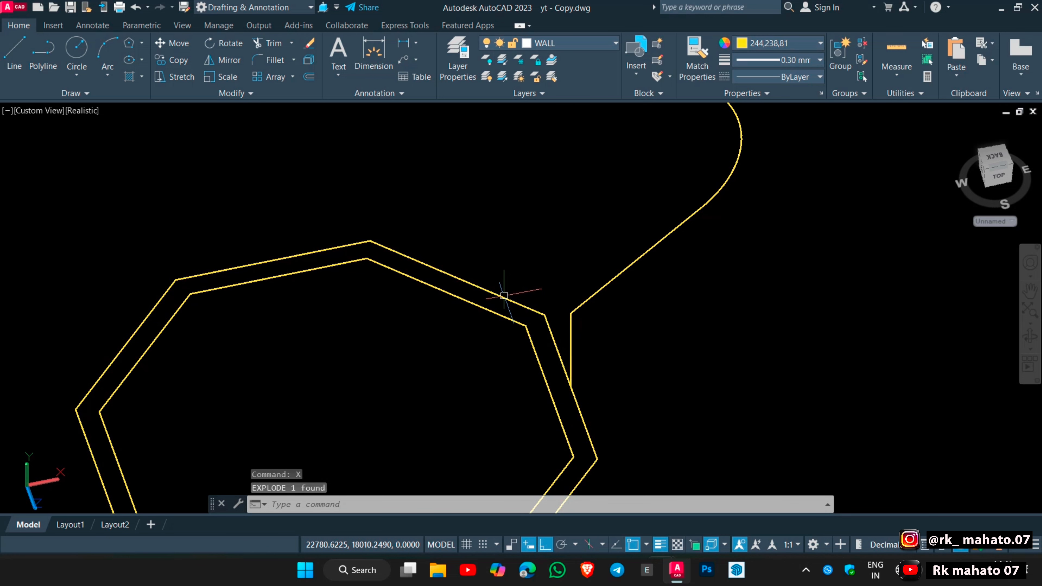
key(Escape)
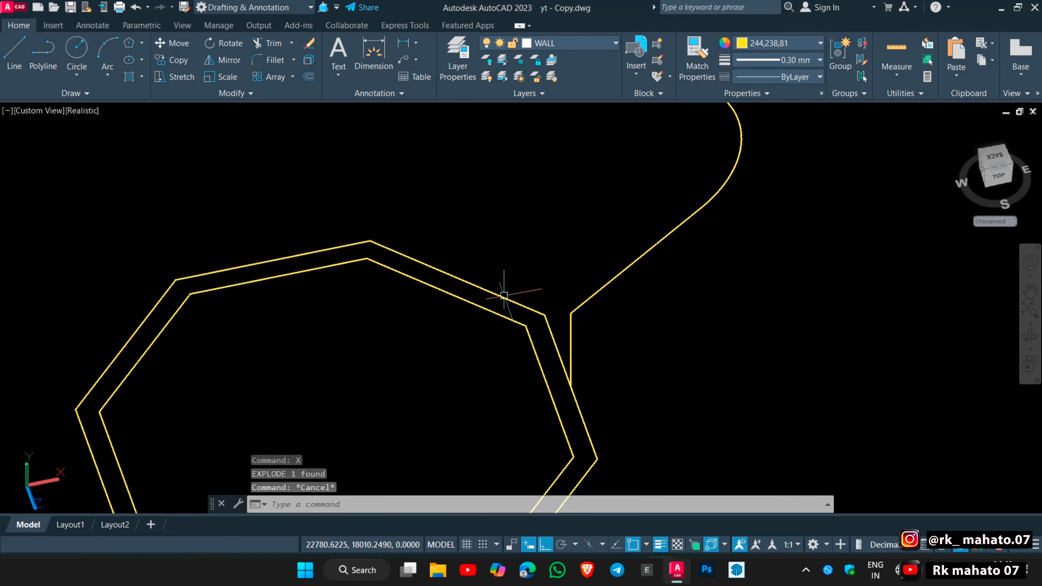
- Switch to the 3D Modeling workspace and erase the short vertical line between the octagon edge and the curved profile
click(299, 9)
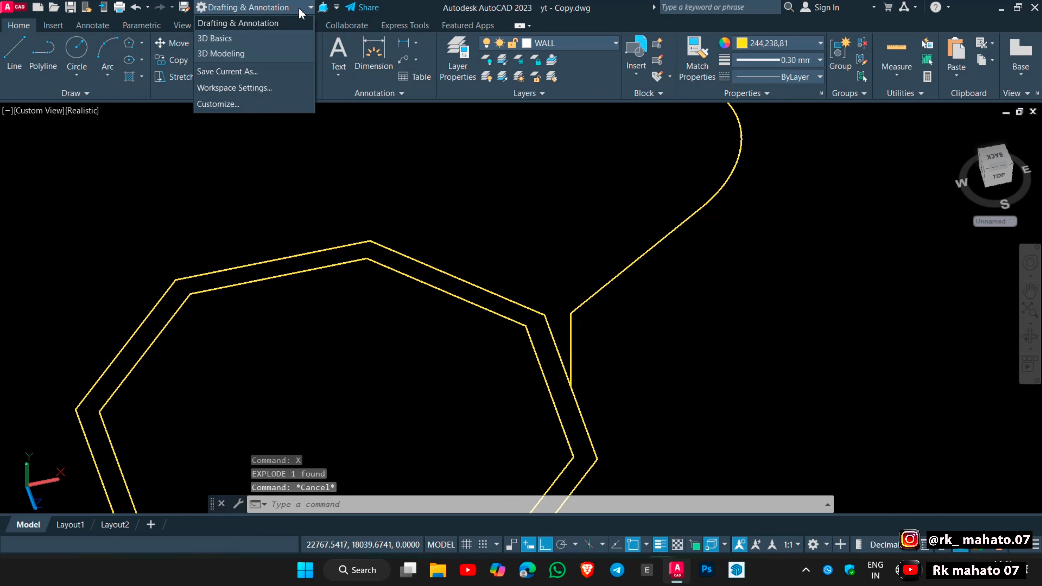
click(283, 58)
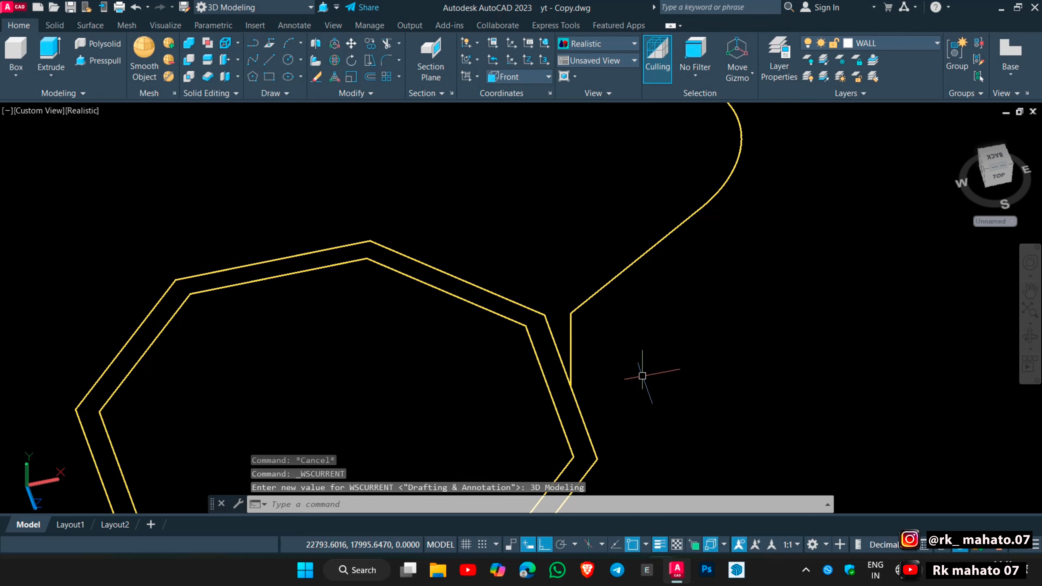
click(570, 327)
text(e)
key(Return)
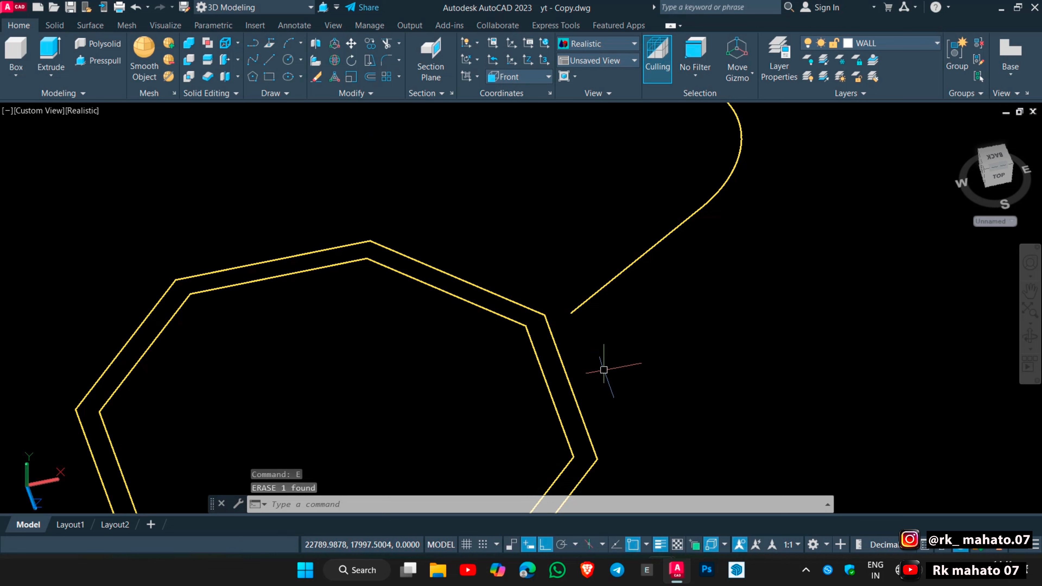
key(Escape)
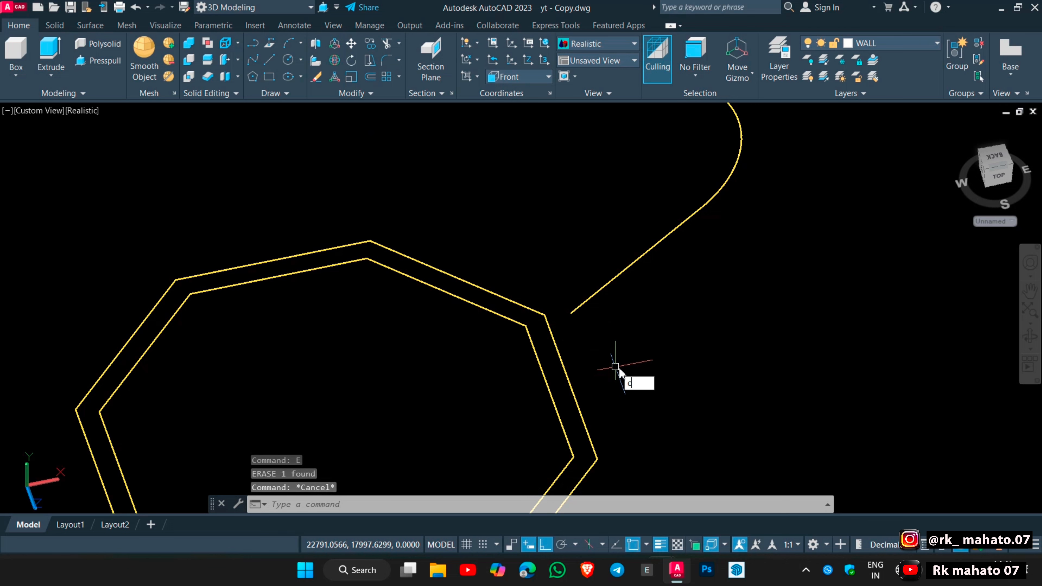
- Draw a circle of radius 2 in the empty space beside the slanted part of the profile
key(Return)
click(667, 306)
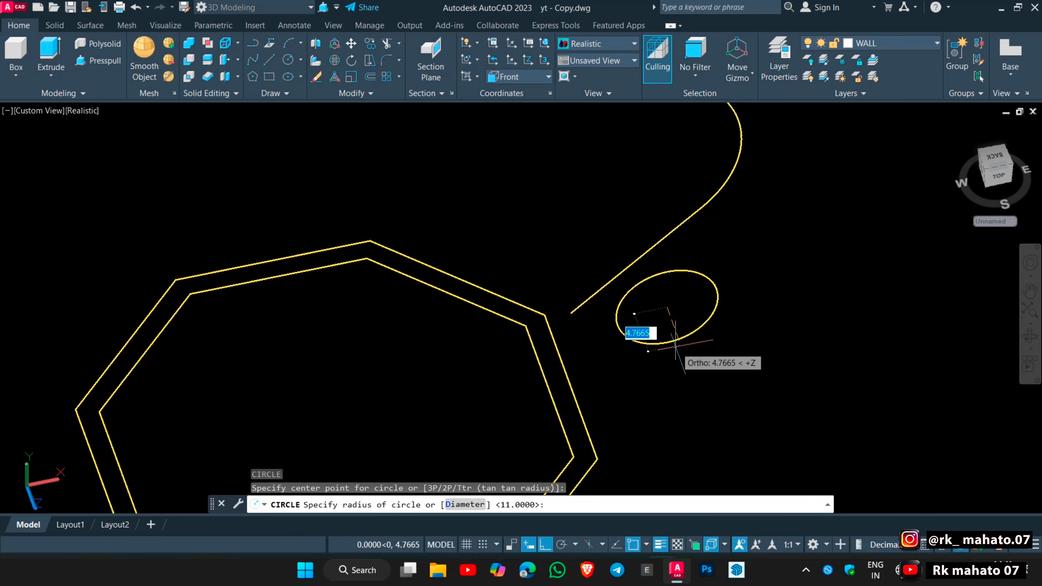
key(Return)
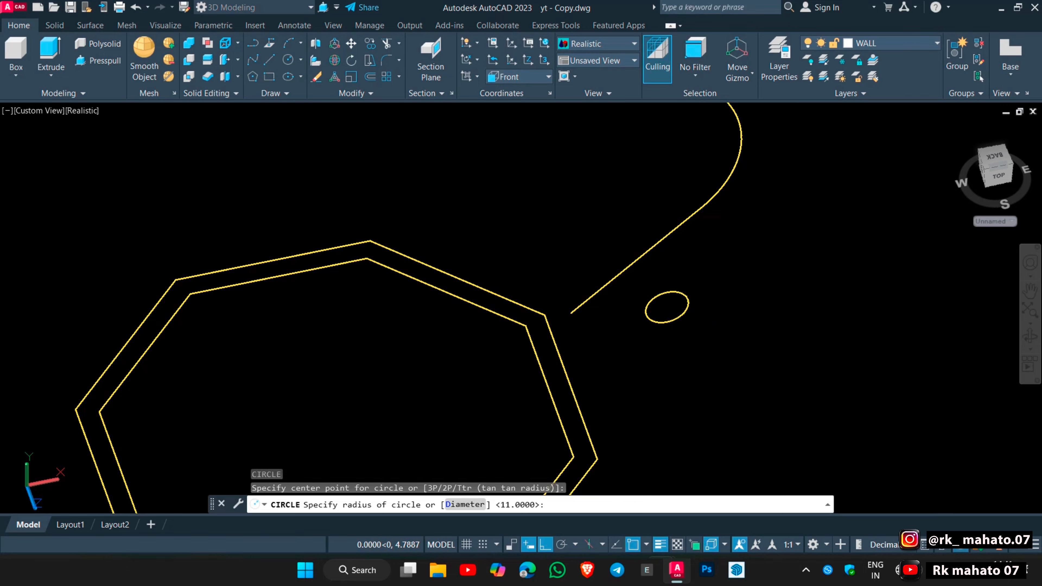
key(Escape)
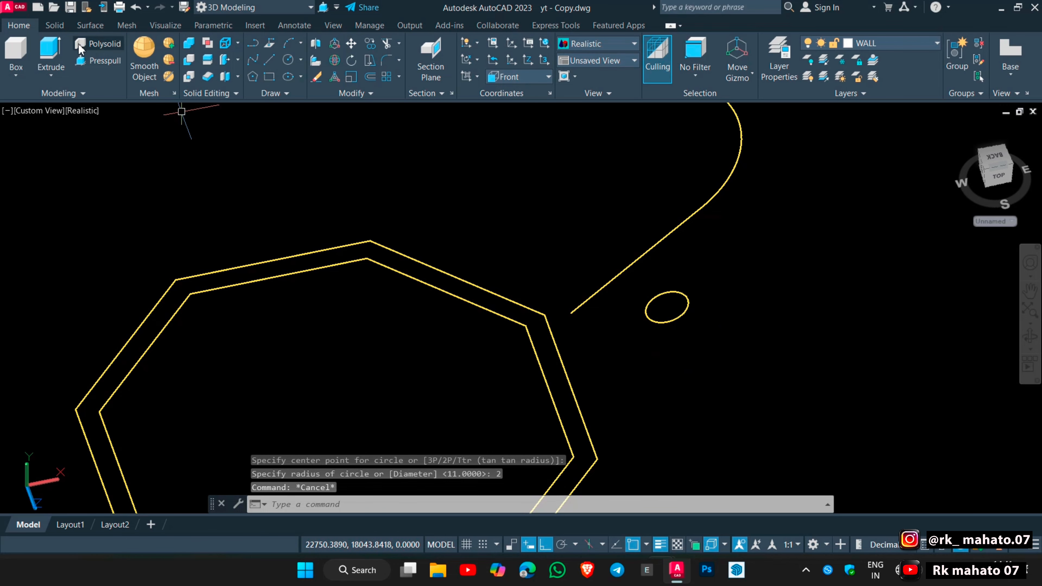
- Sweep the radius 2 circle along the joined curved polyline to form a solid tube
click(54, 77)
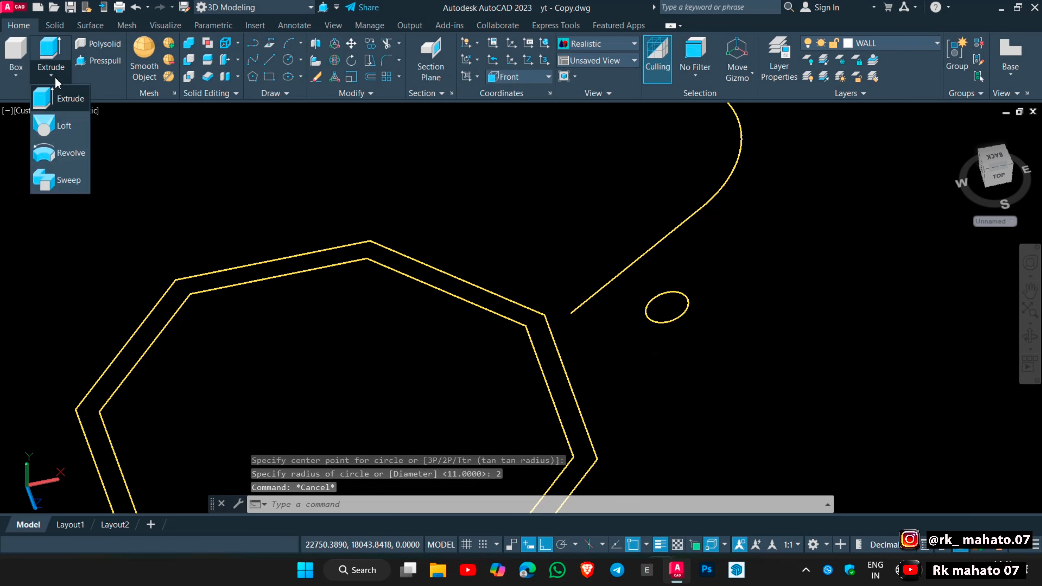
click(63, 178)
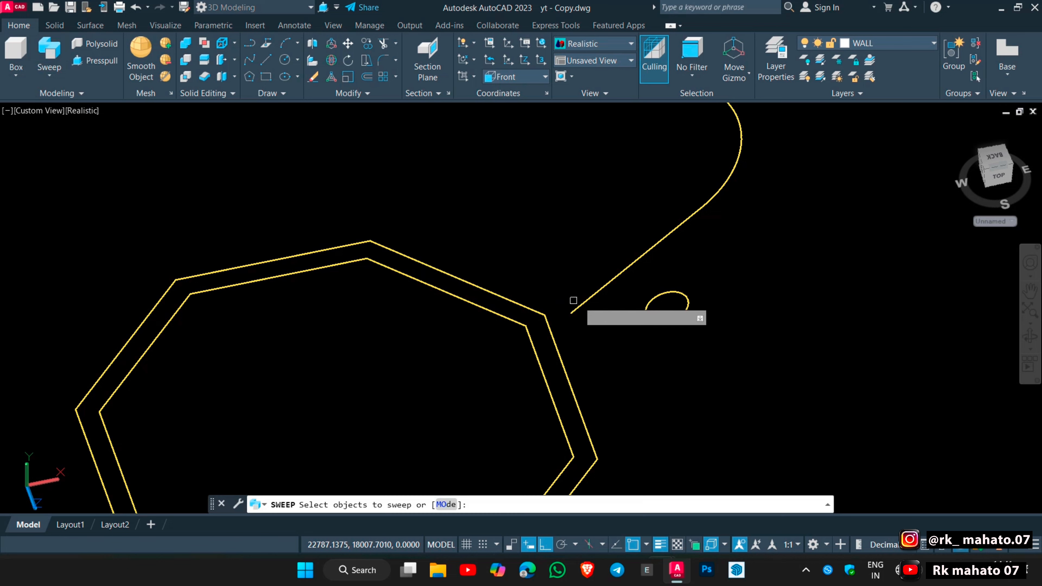
click(647, 319)
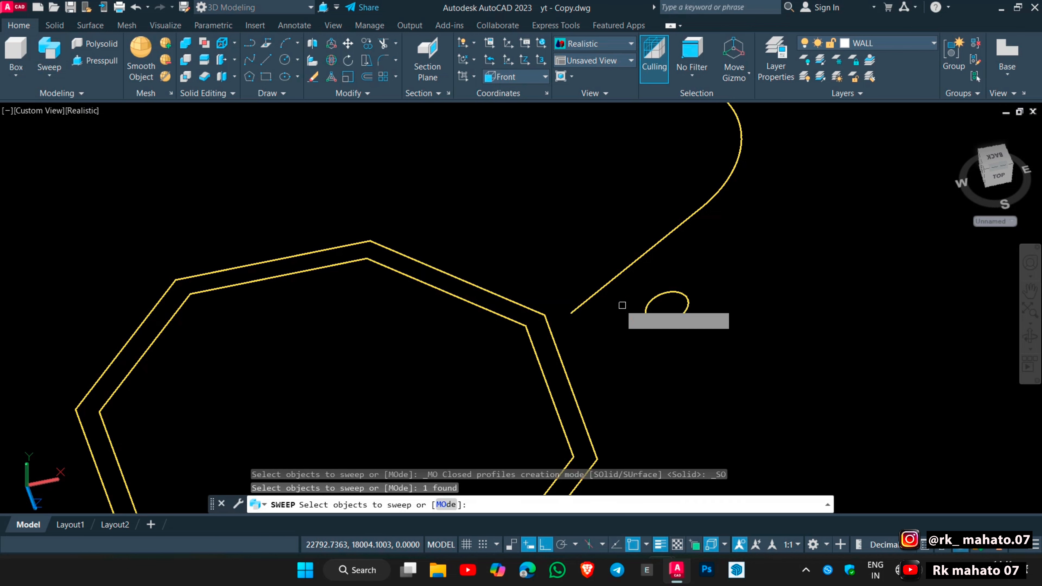
key(Return)
click(604, 286)
key(Return)
key(Escape)
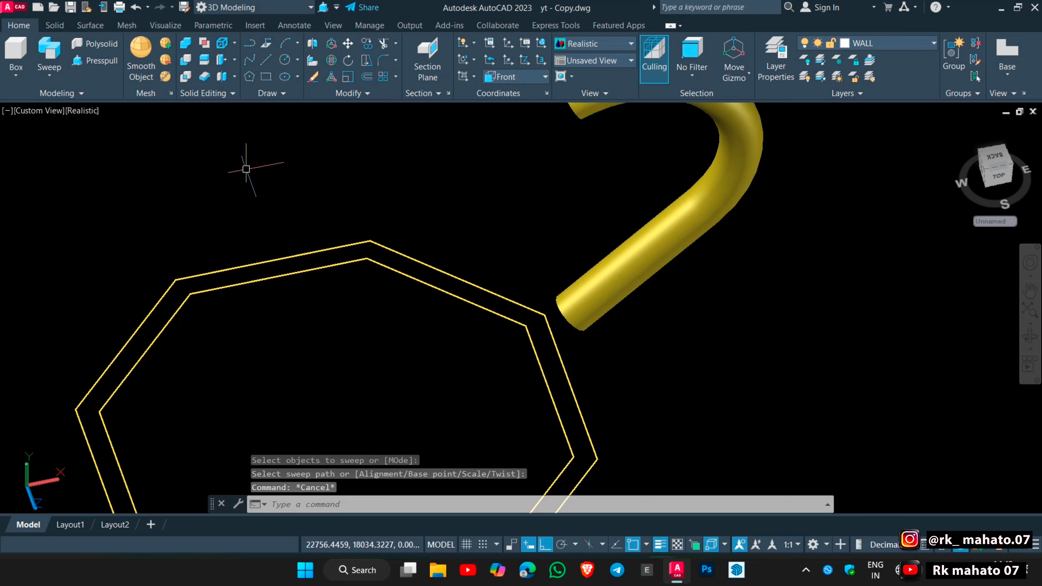
key(ctrl+shift+e)
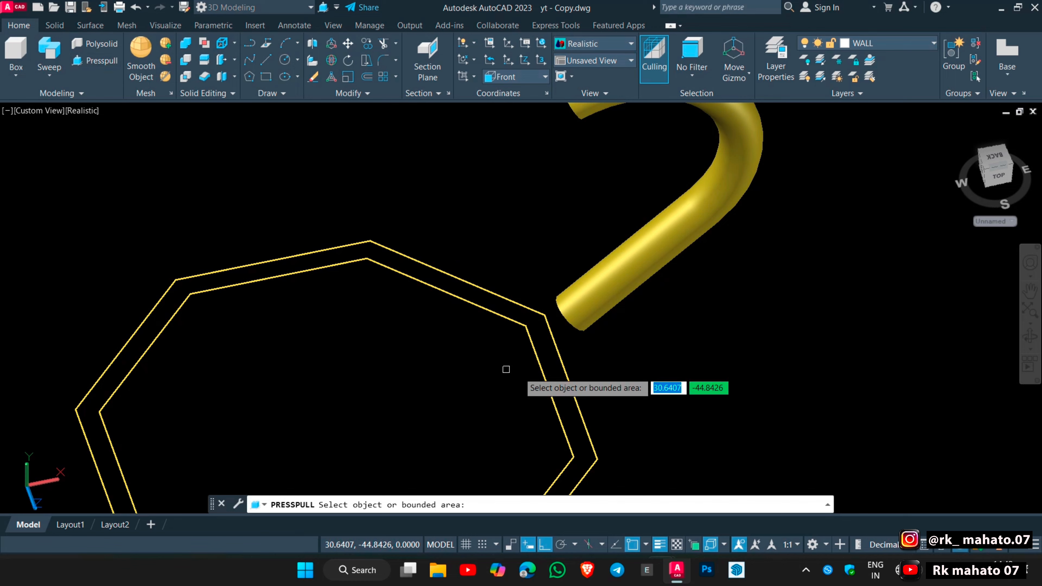
click(564, 369)
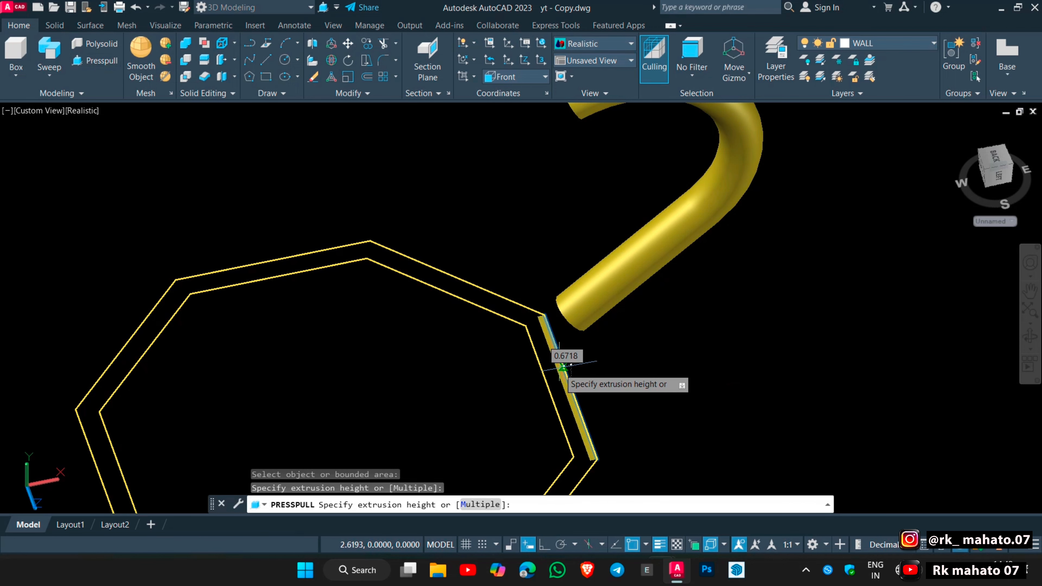
key(Escape)
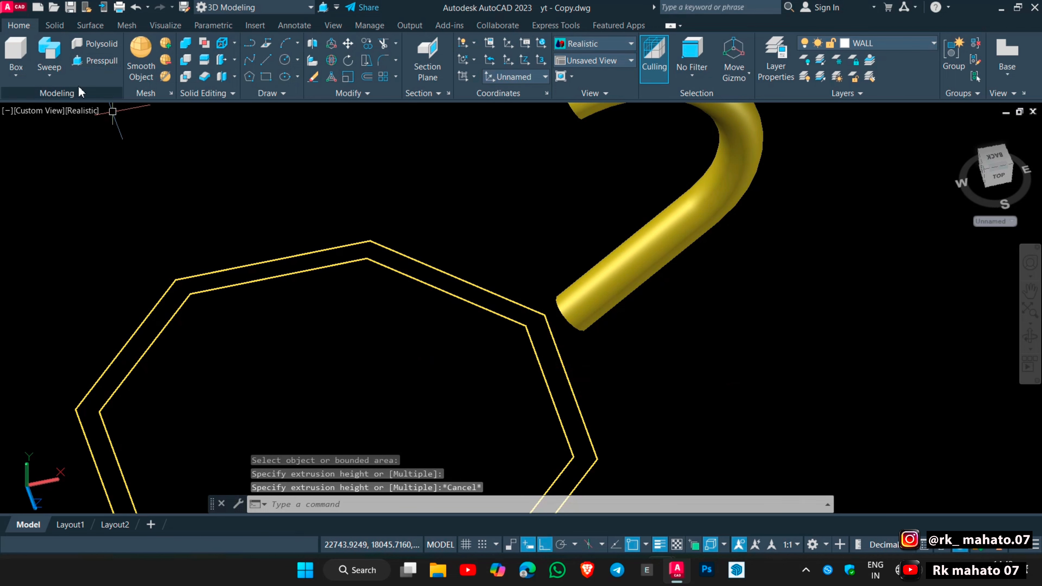
- Switch to the top and southwest isometric views and presspull the outer octagon edge facing the tube into a vertical surface about 45 units high
click(40, 114)
click(73, 142)
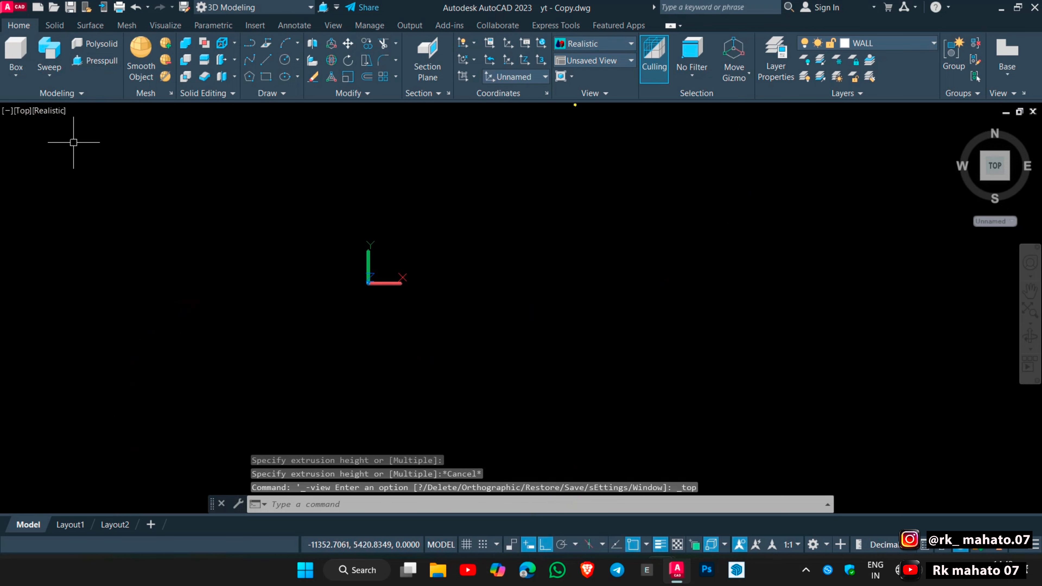
middle_drag(597, 241, 526, 418)
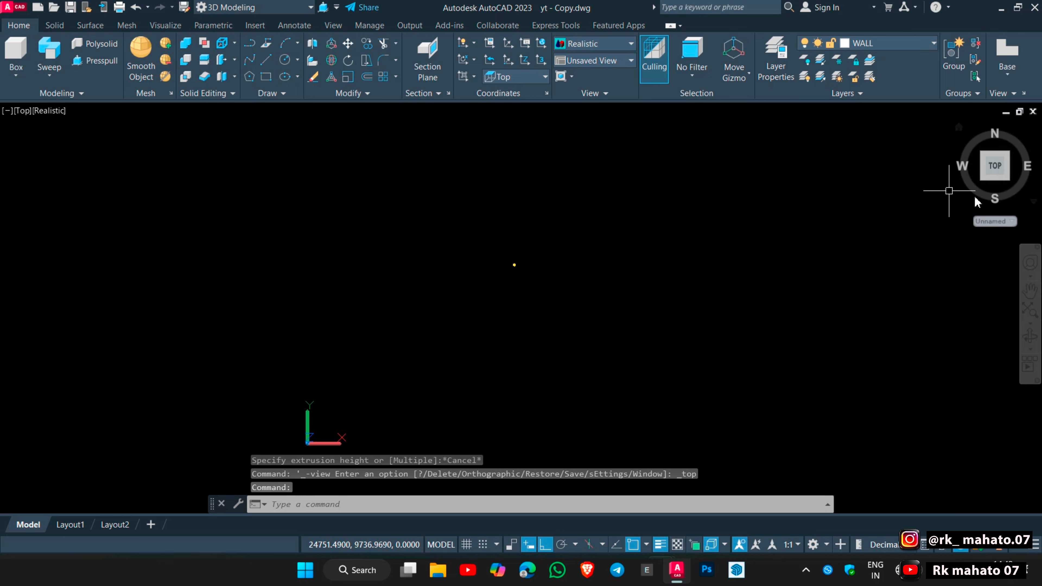
click(982, 178)
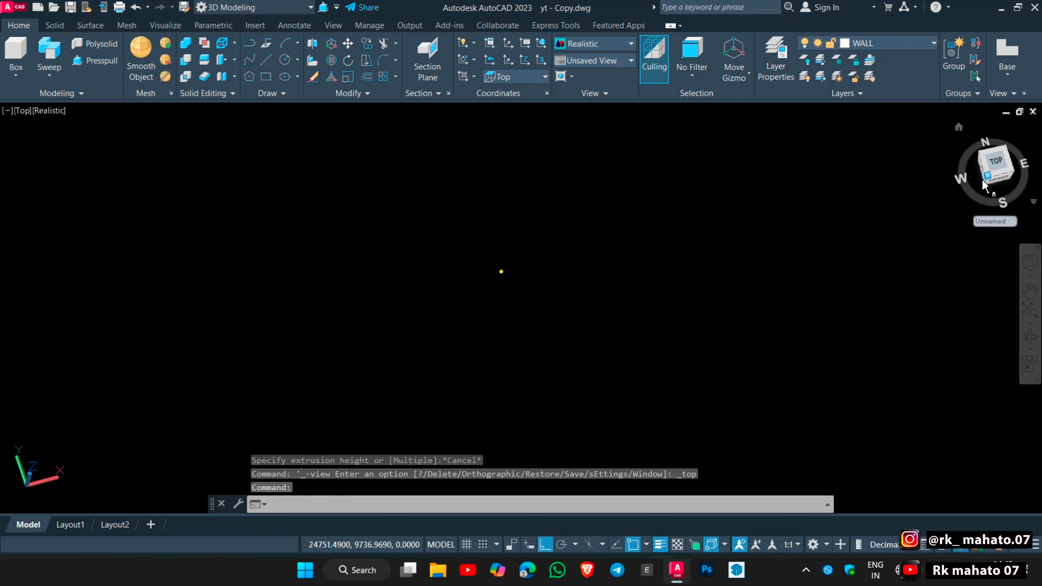
click(99, 65)
click(575, 372)
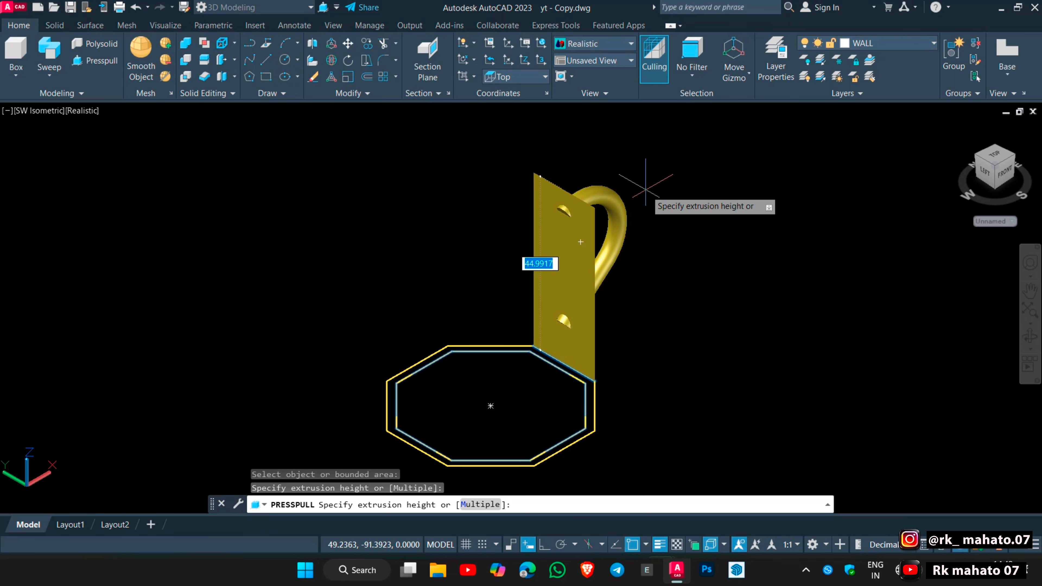
key(Return)
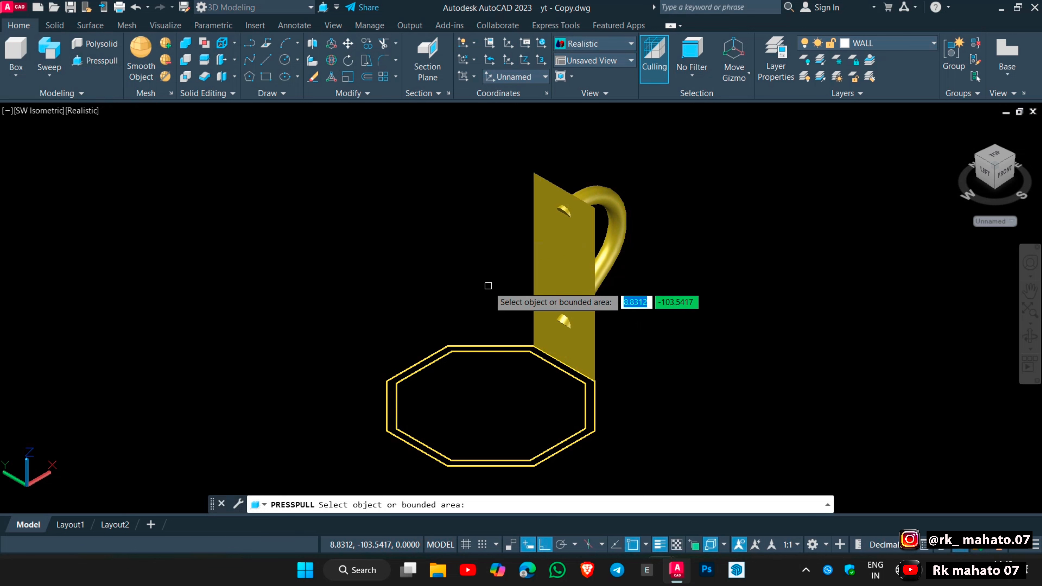
- Presspull the upper and lower end faces of the tube outward so both ends extend well past the vertical surface
shift+middle_drag(491, 296, 507, 274)
scroll(558, 207, up, 6)
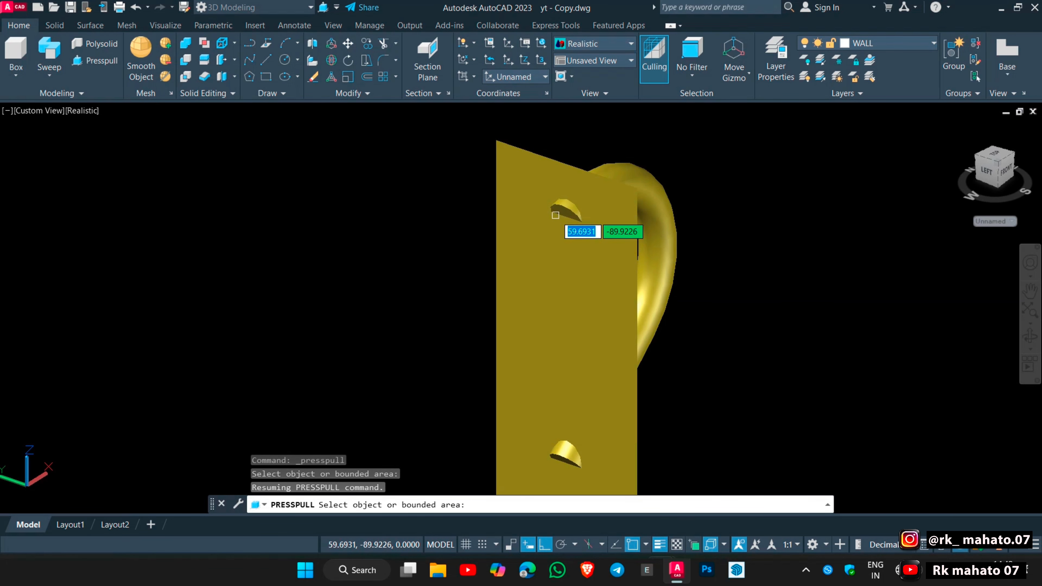
click(560, 209)
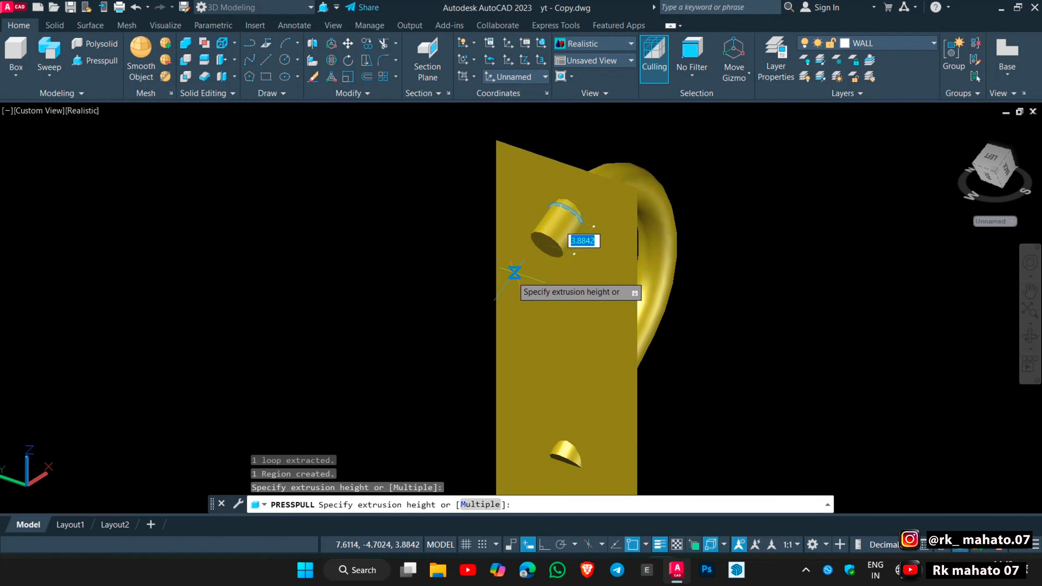
click(505, 324)
shift+middle_drag(505, 325, 566, 347)
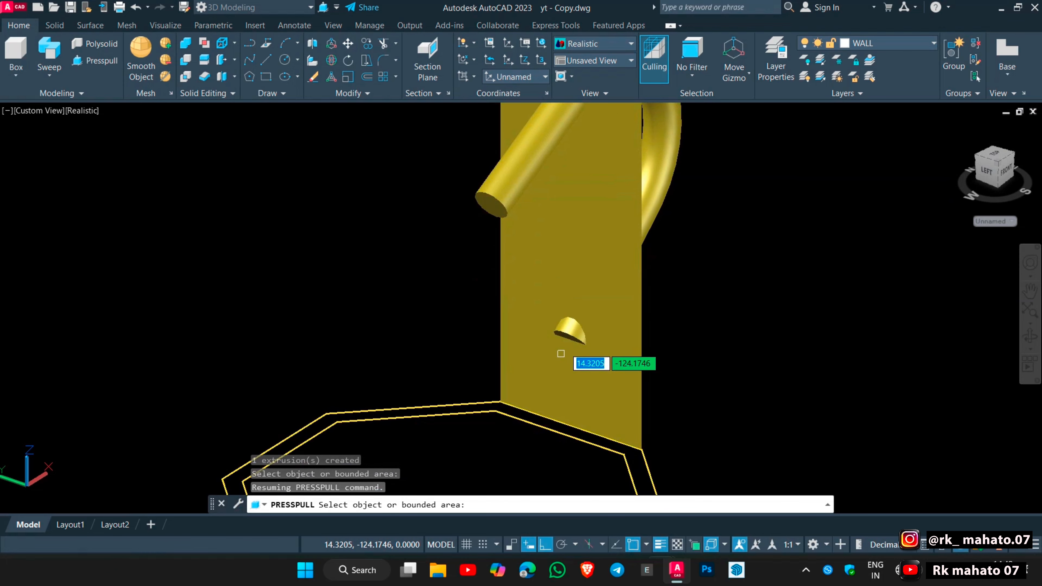
scroll(568, 341, up, 2)
click(565, 330)
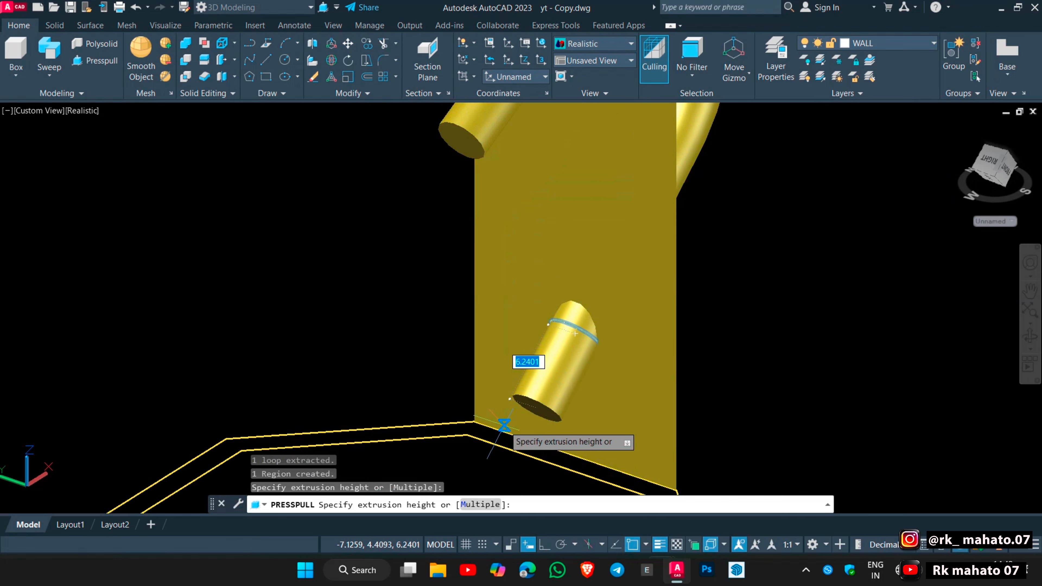
middle_drag(574, 414, 609, 333)
click(490, 410)
key(Return)
scroll(613, 325, down, 4)
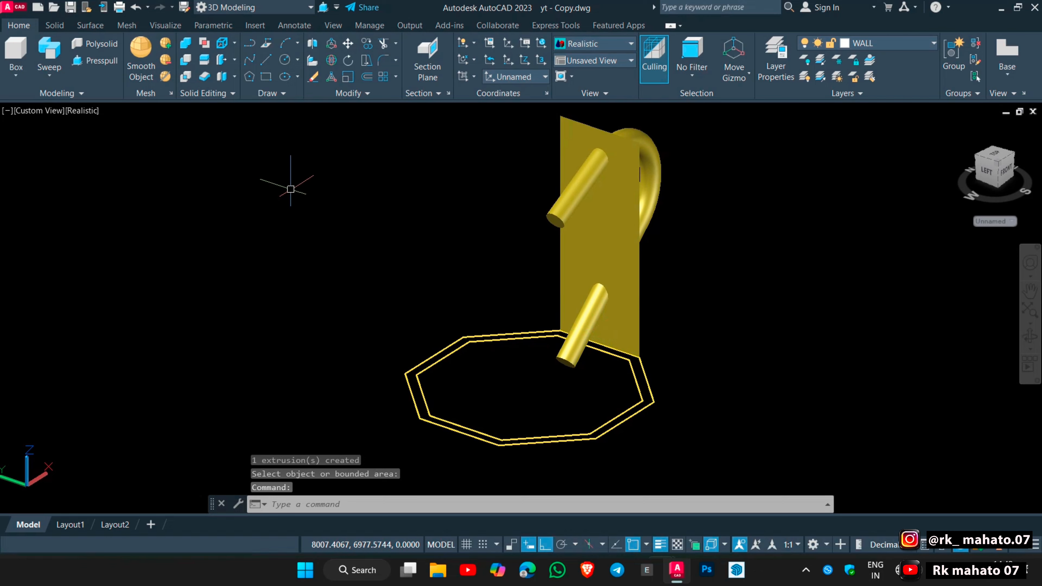
- Slice the curved tube with the vertical surface as the cutting surface, keeping both sides
click(206, 58)
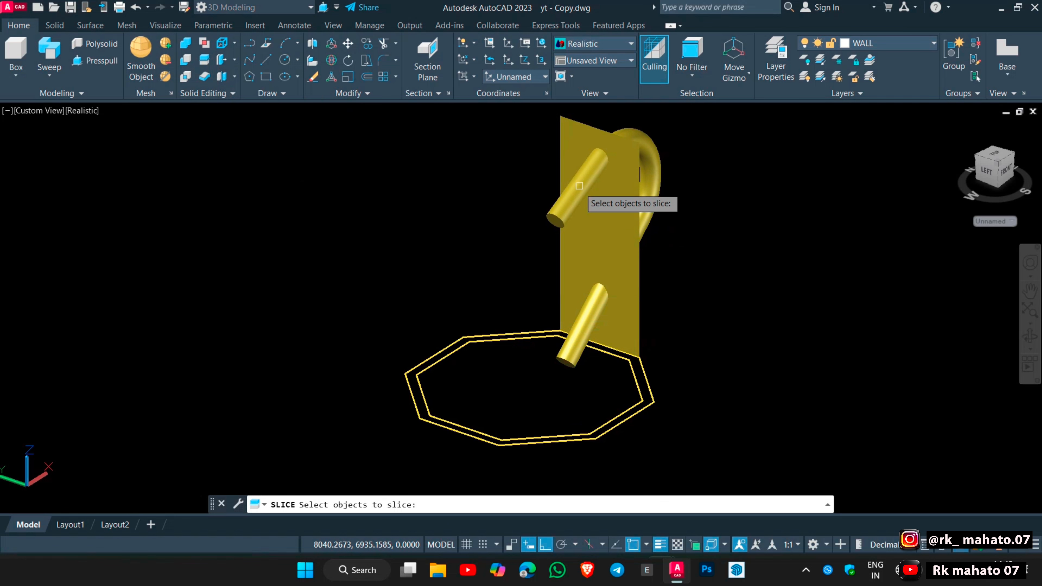
click(650, 156)
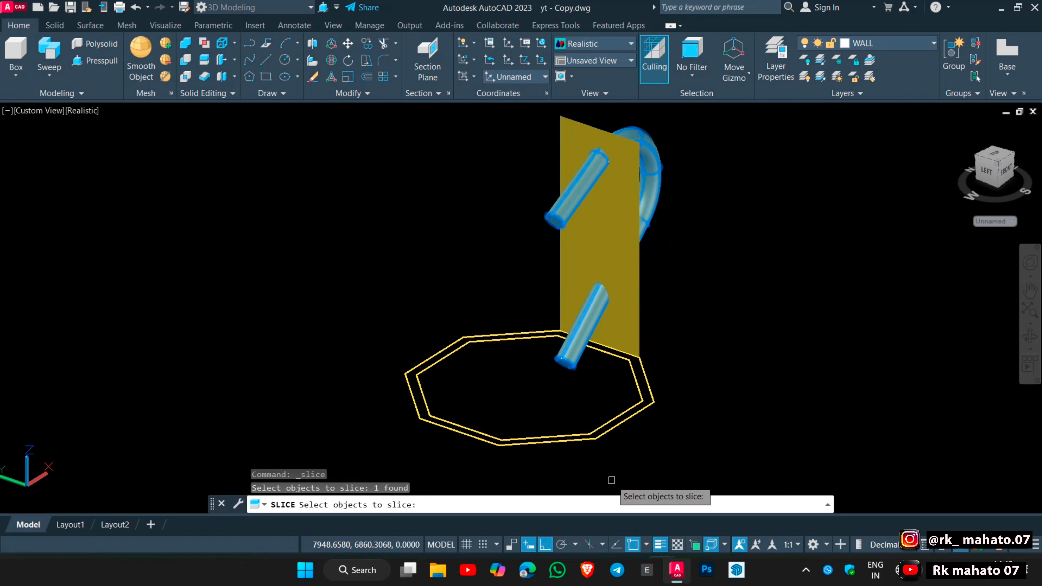
key(Return)
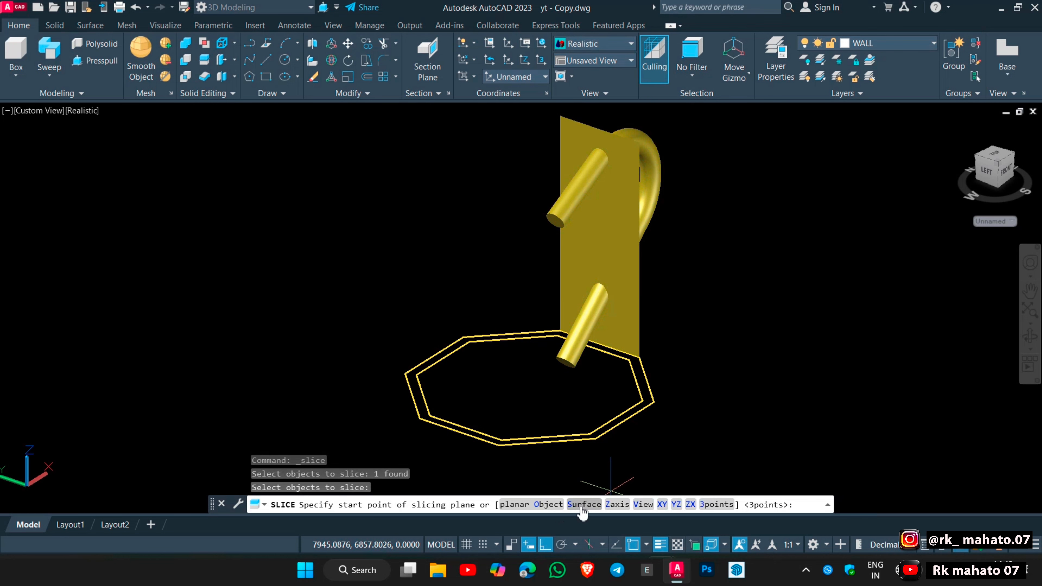
click(583, 505)
click(576, 133)
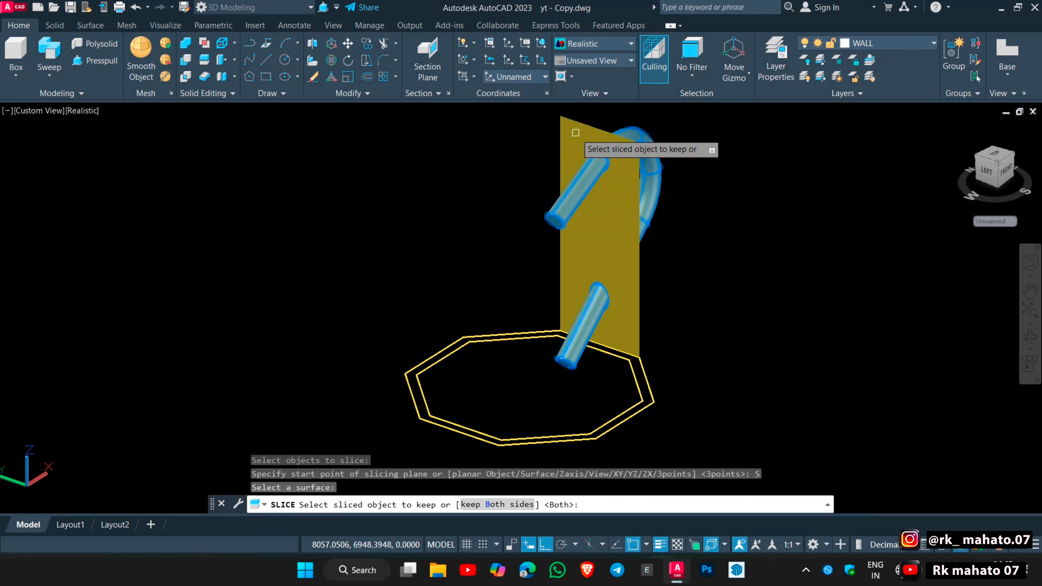
key(Escape)
- Erase the two cut-off tube pieces inside the octagon and the vertical cutting surface
click(574, 186)
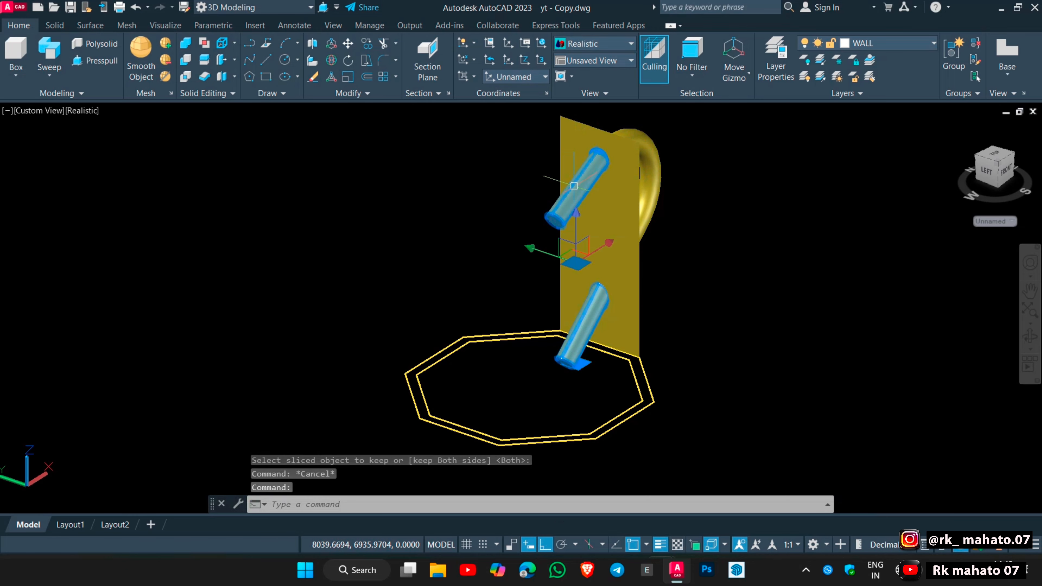
key(Return)
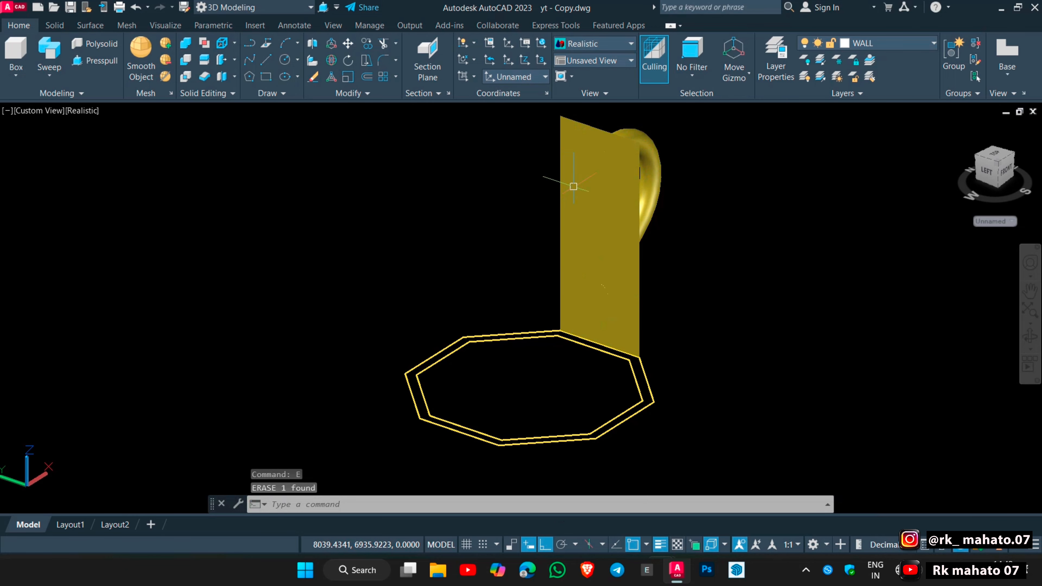
click(573, 163)
key(Delete)
key(Escape)
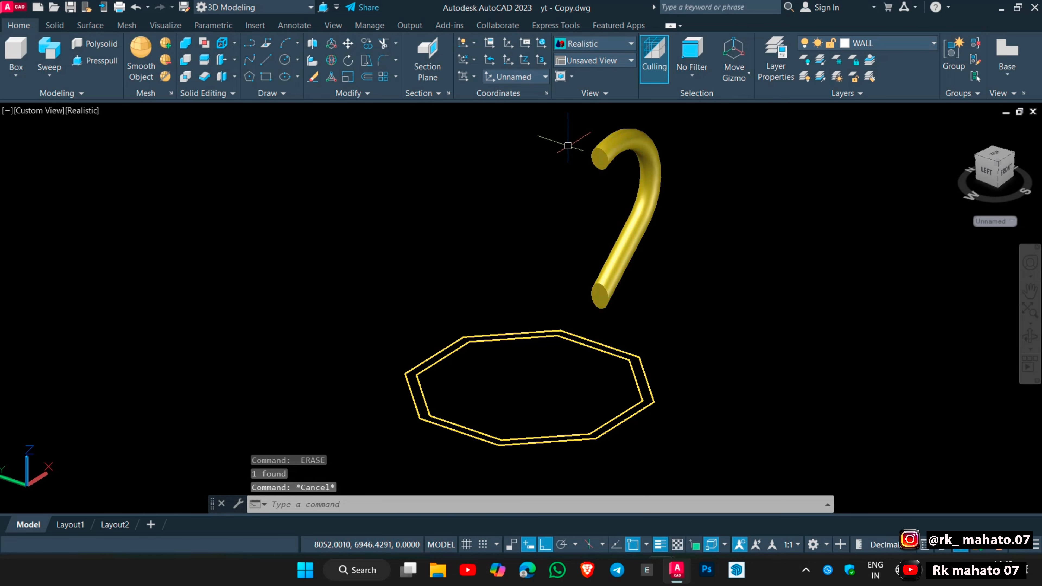
- Presspull the area inside the inner octagon upward by 2 to form a base plate
click(98, 74)
click(529, 388)
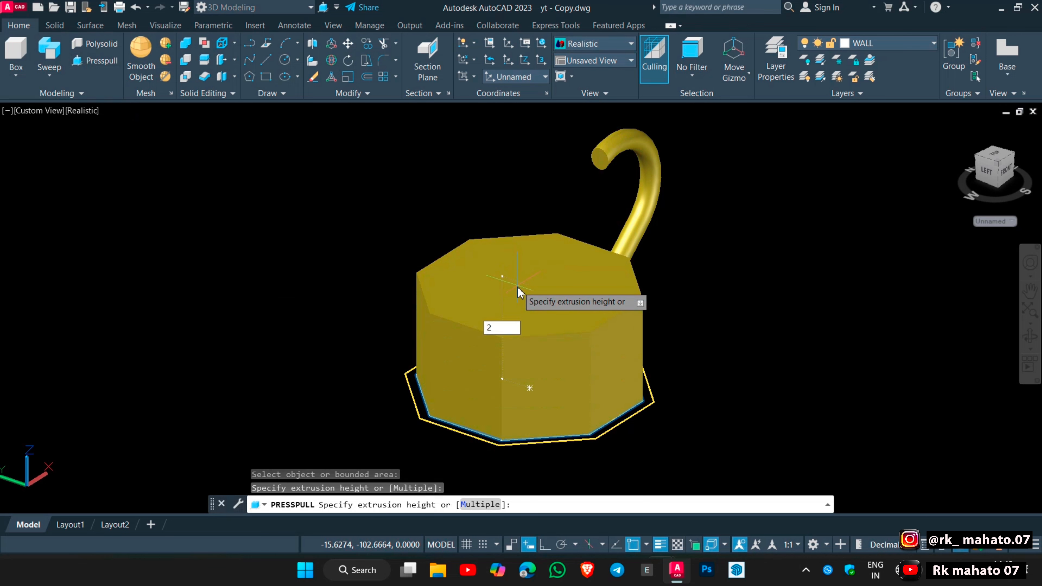
key(Return)
key(Return)
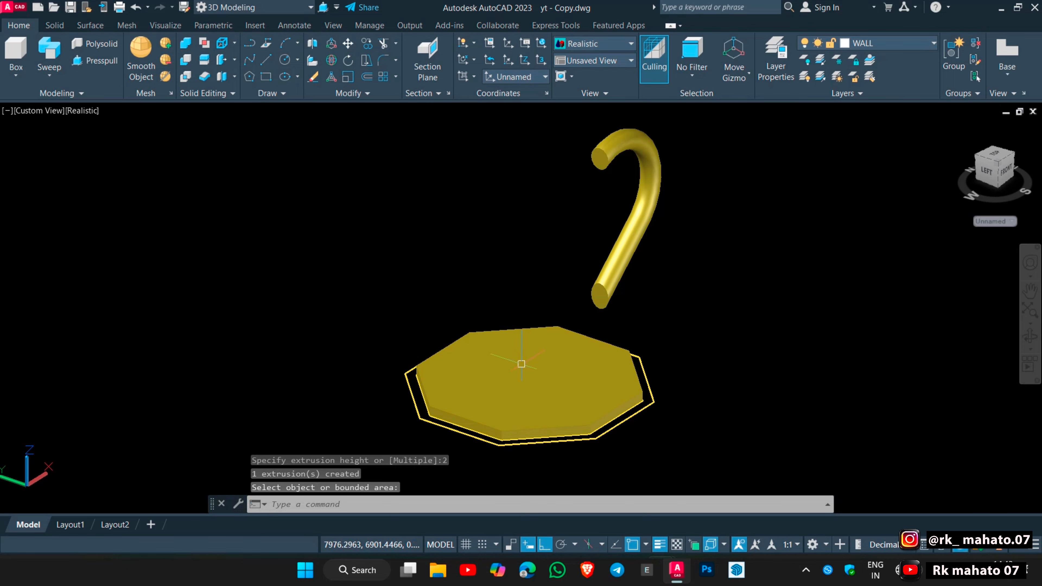
- Move the octagonal base plate 2 units up along the Z axis
click(586, 374)
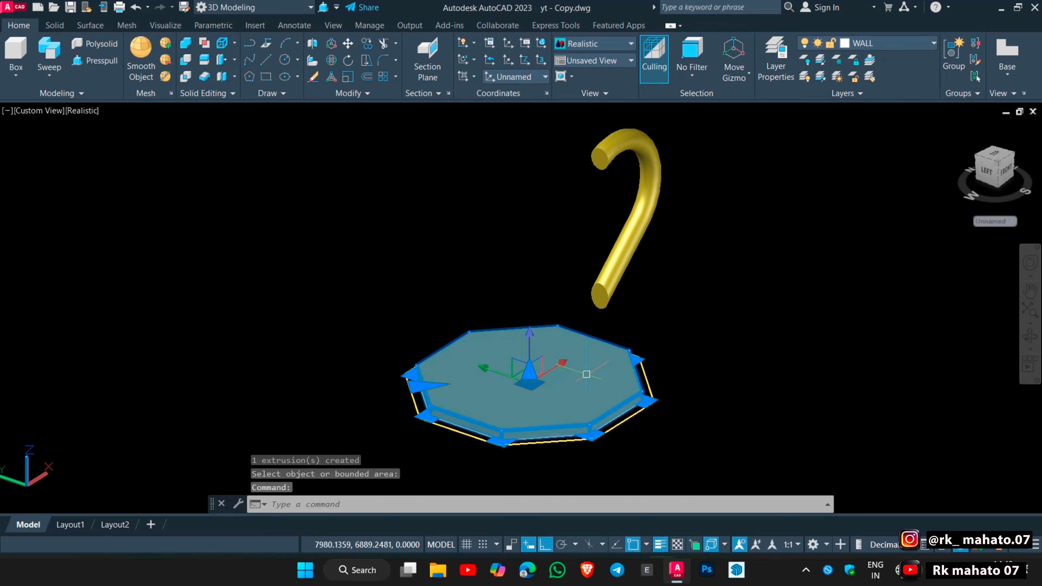
key(Return)
click(788, 427)
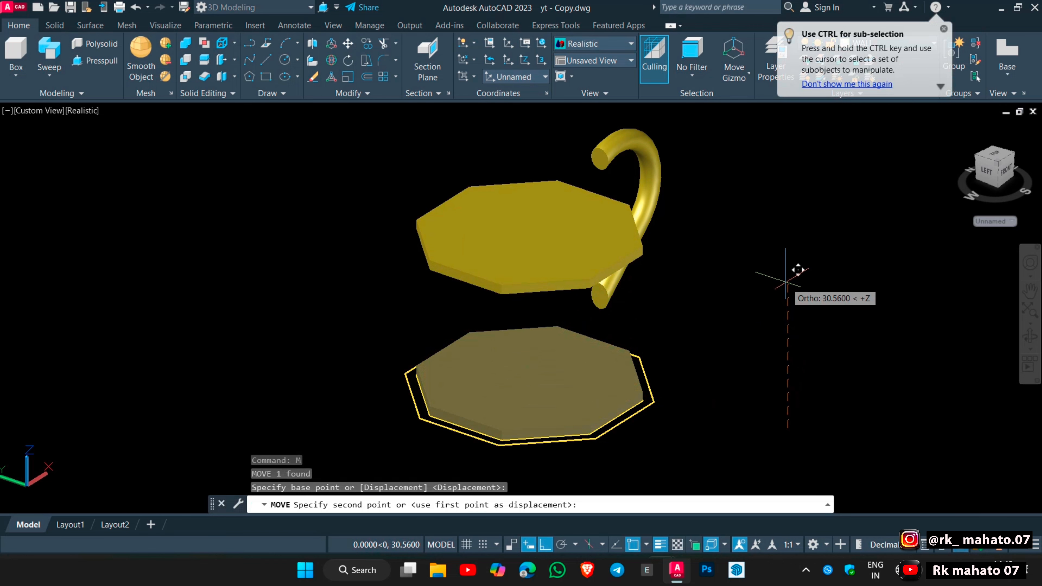
text(2)
key(Return)
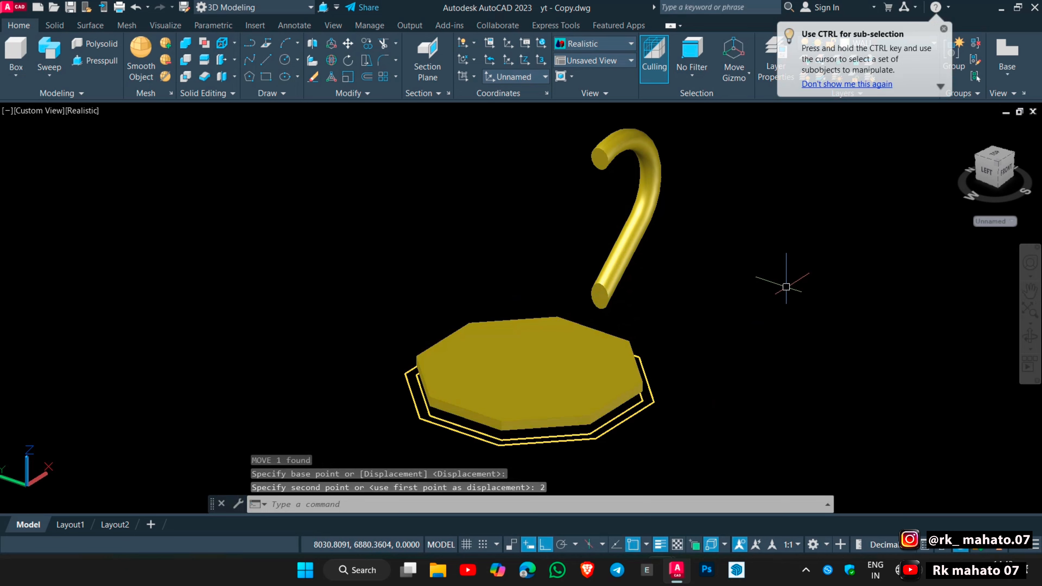
key(Escape)
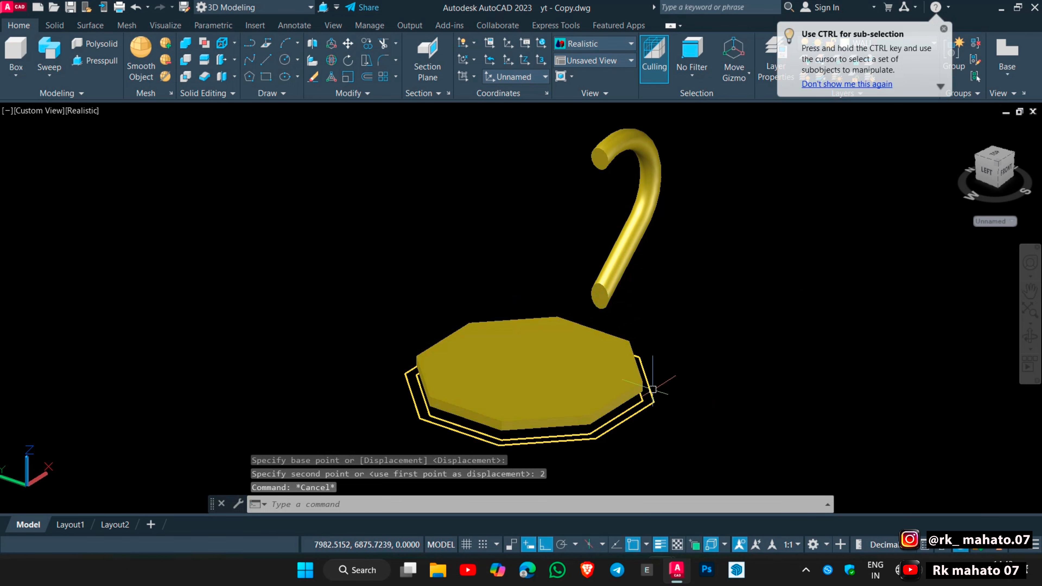
- Presspull the ring between the inner and outer octagons upward by 45 to form the mug wall
click(96, 63)
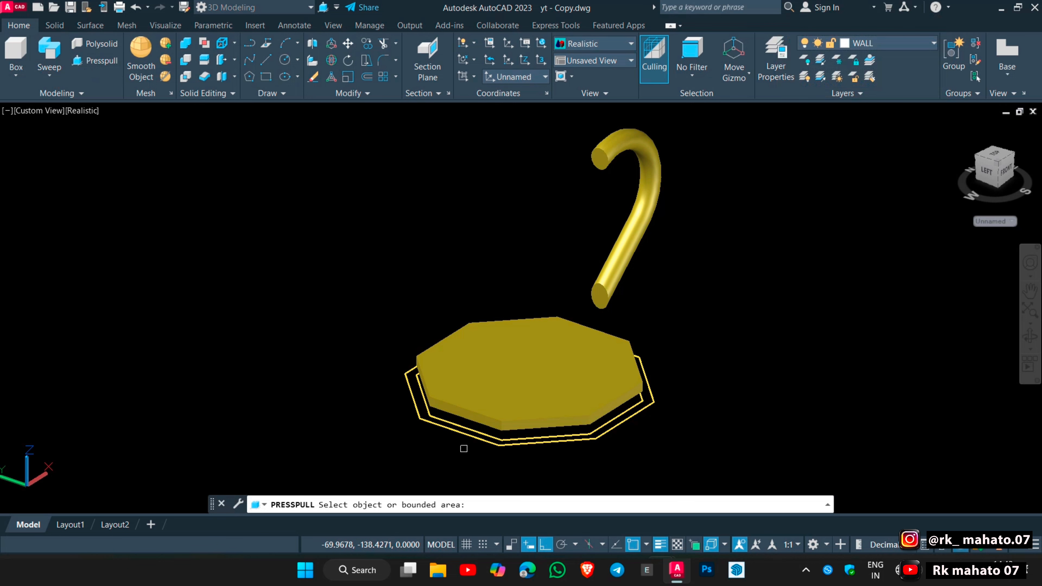
scroll(644, 411, up, 2)
click(650, 392)
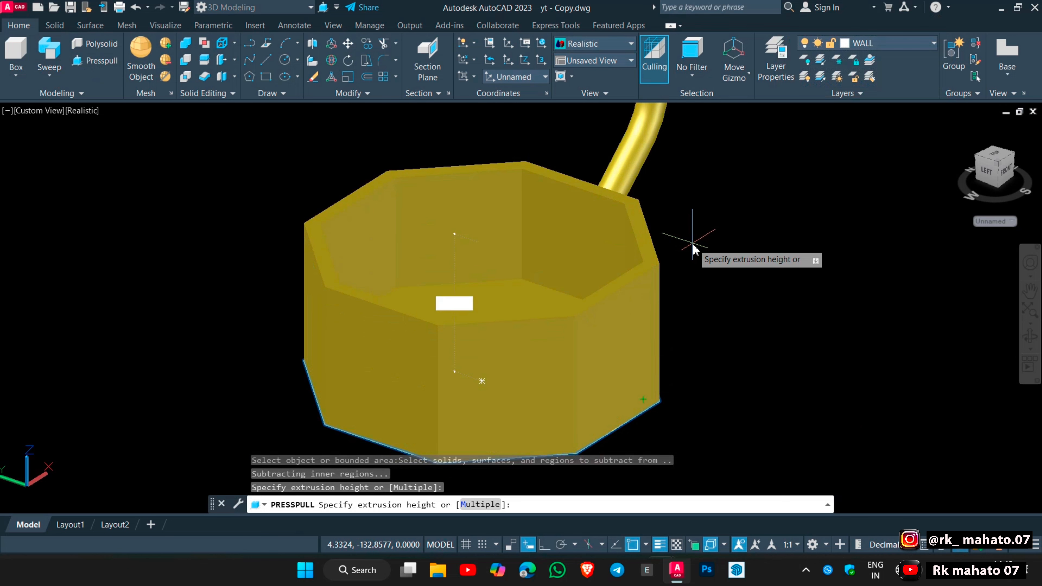
text(45)
key(Return)
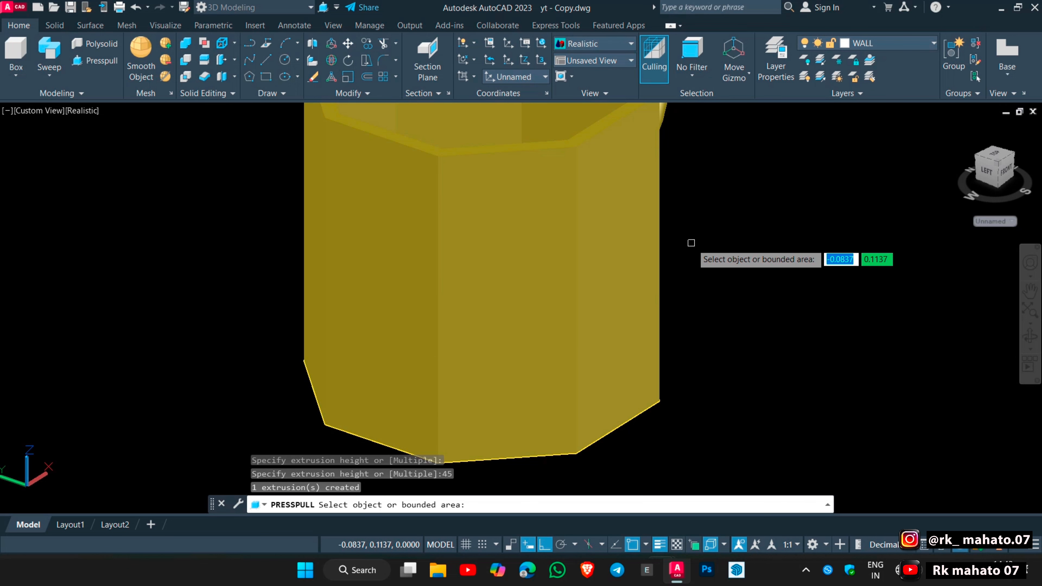
scroll(677, 263, down, 3)
middle_drag(670, 298, 606, 371)
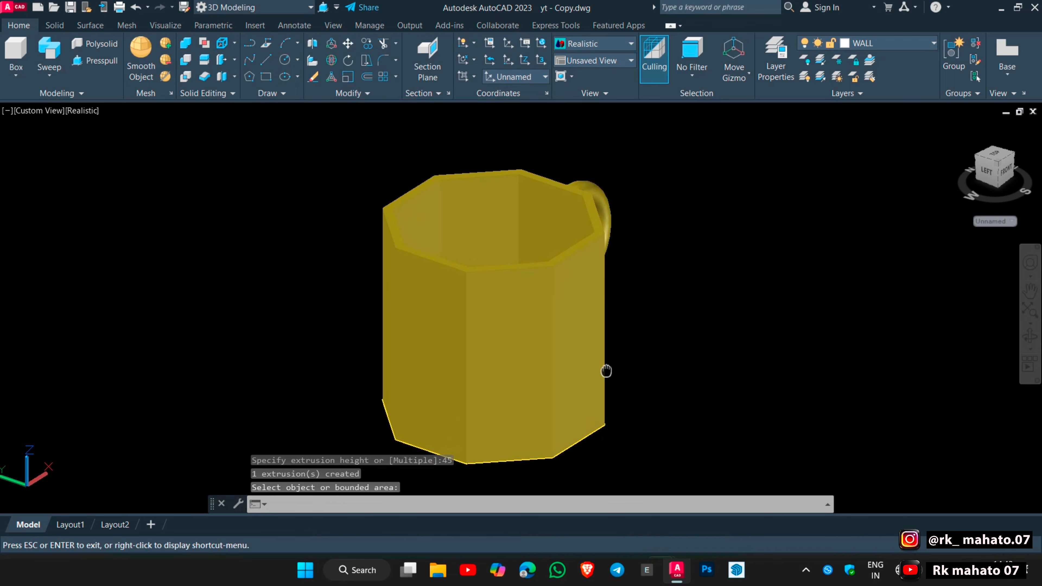
key(Return)
- Move the handle, octagonal wall and base plate together away from the octagon outlines
click(607, 207)
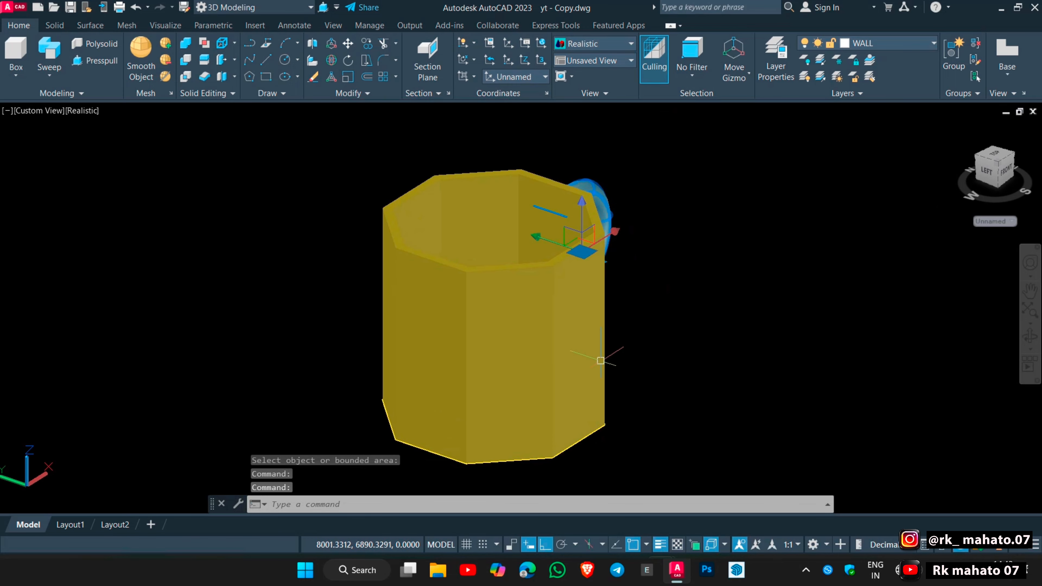
click(601, 361)
shift+middle_drag(562, 371, 554, 517)
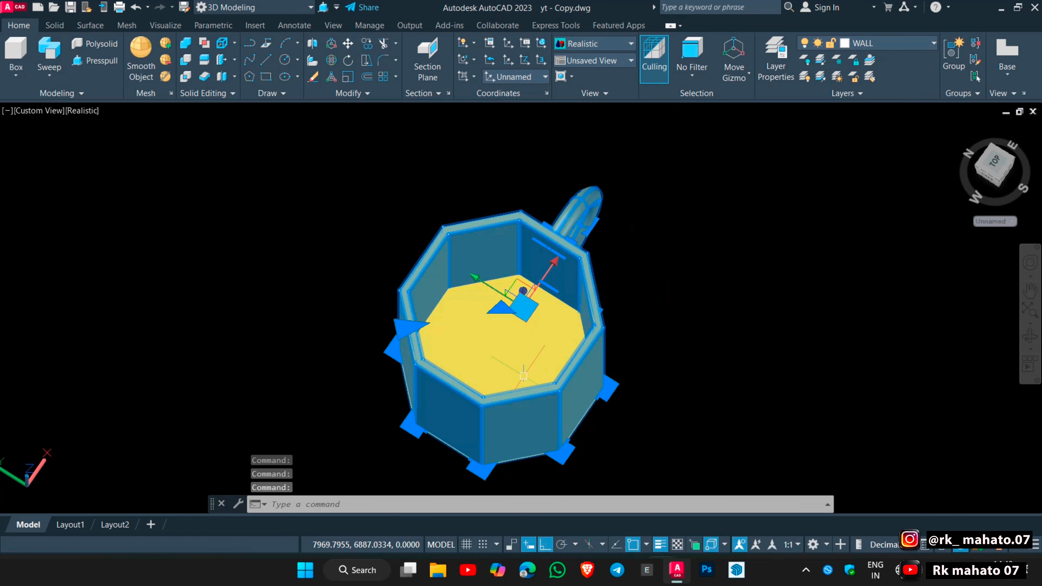
ctrl+click(501, 362)
text(m)
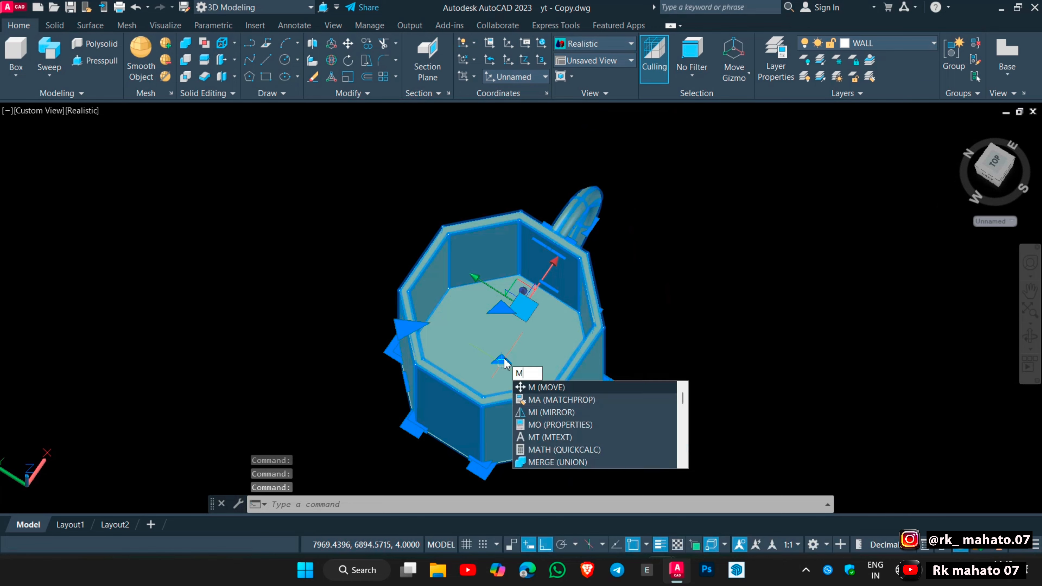
key(Return)
click(502, 368)
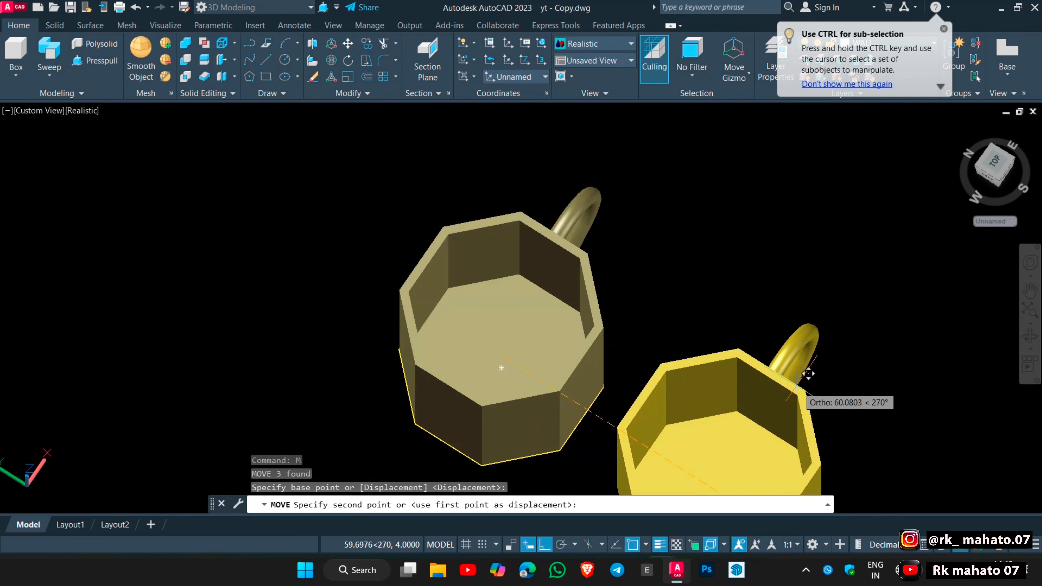
shift+middle_drag(798, 365, 705, 310)
key(Escape)
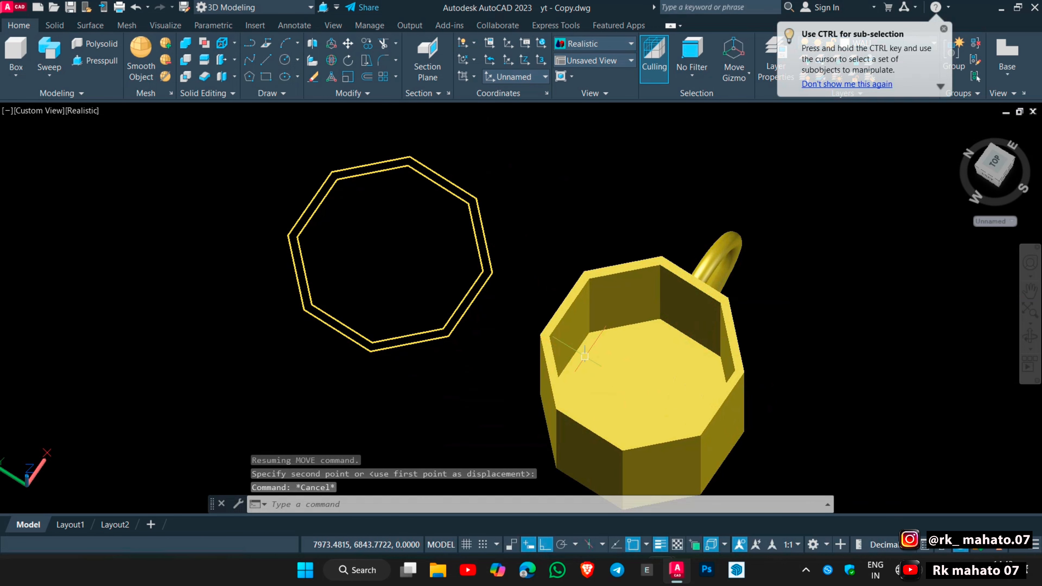
- Erase the leftover inner and outer octagon outlines
click(486, 163)
click(266, 380)
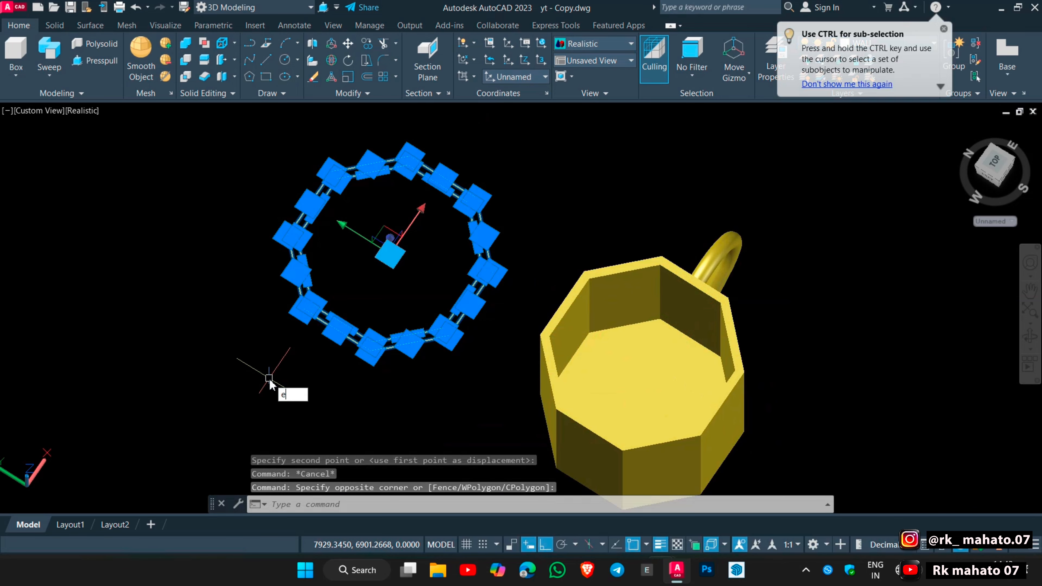
key(Return)
key(Escape)
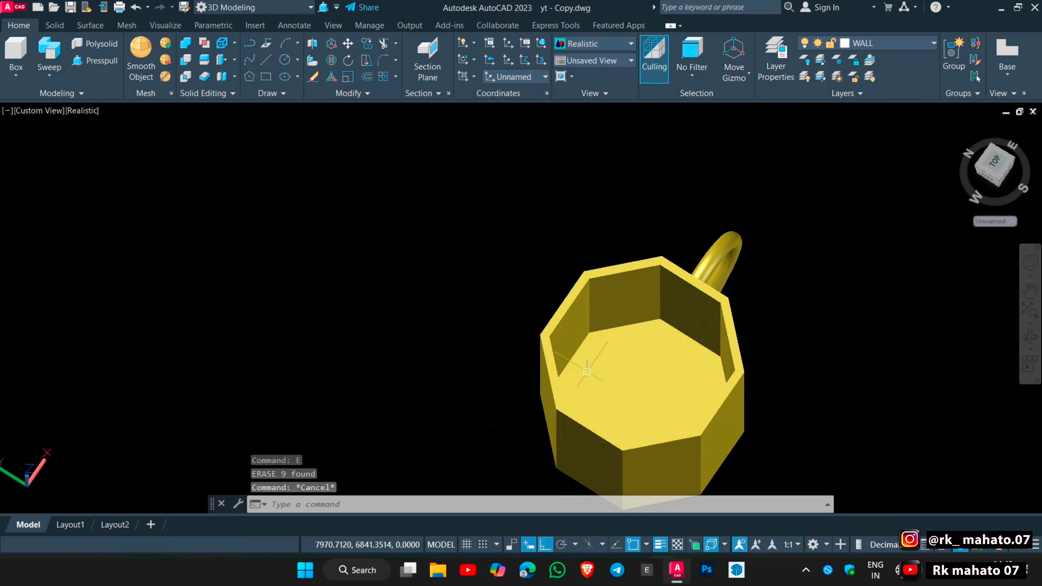
- Fit the finished mug to the view and inspect it from all sides with Continuous Orbit
middle_click(567, 359)
middle_click(567, 359)
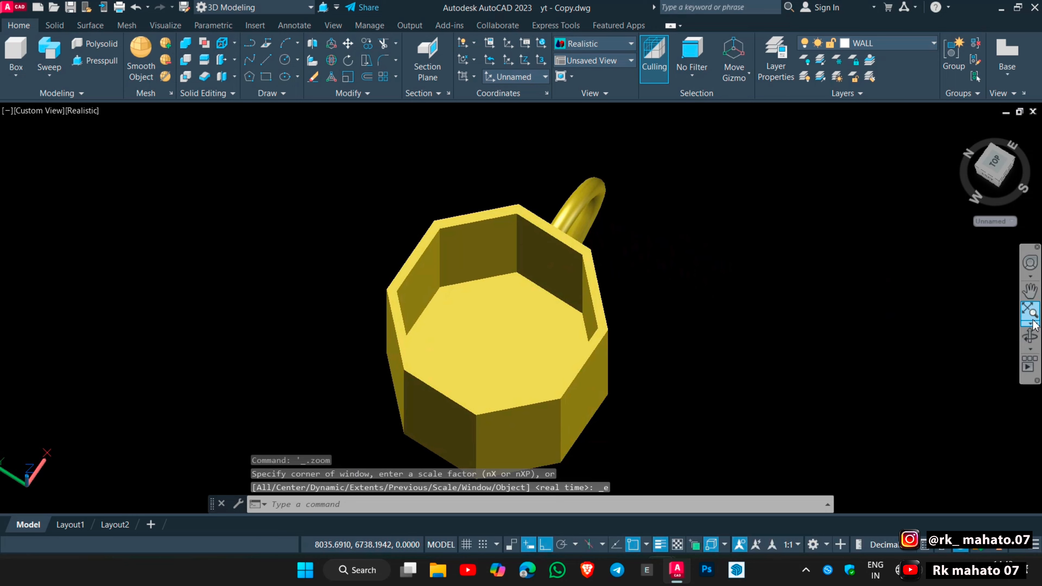
click(1031, 349)
click(978, 391)
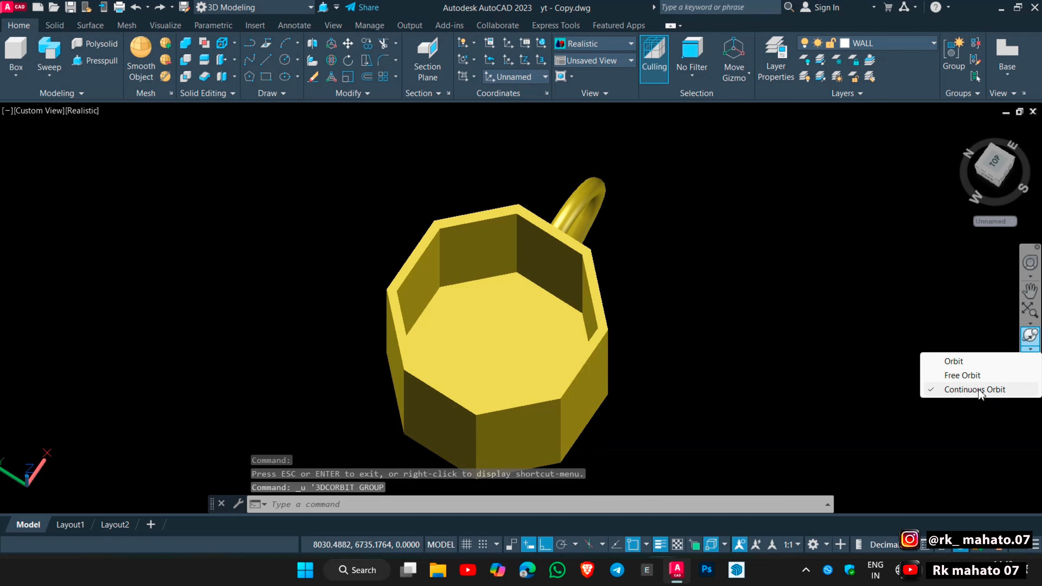
drag(558, 380, 475, 302)
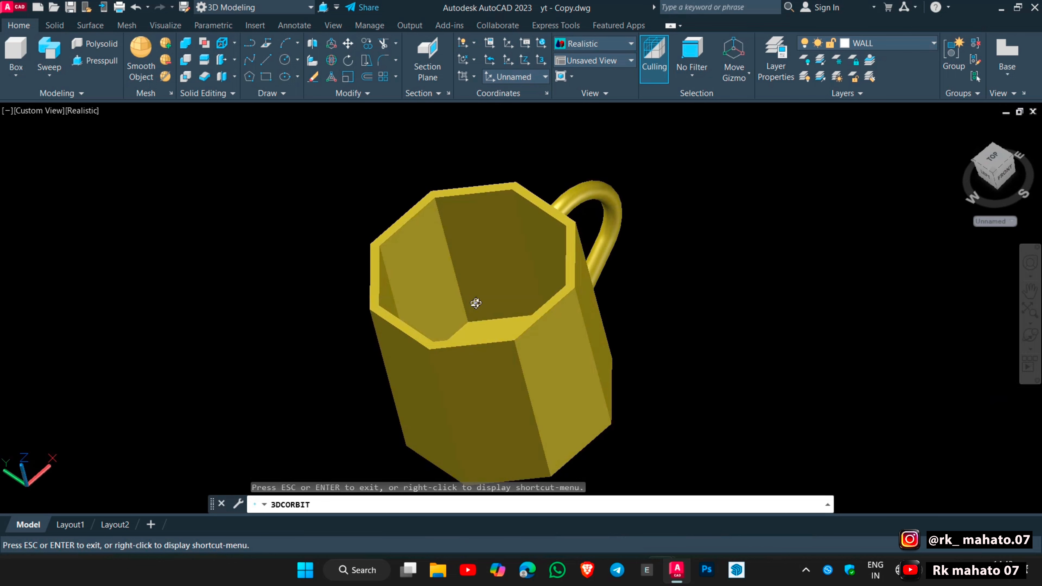